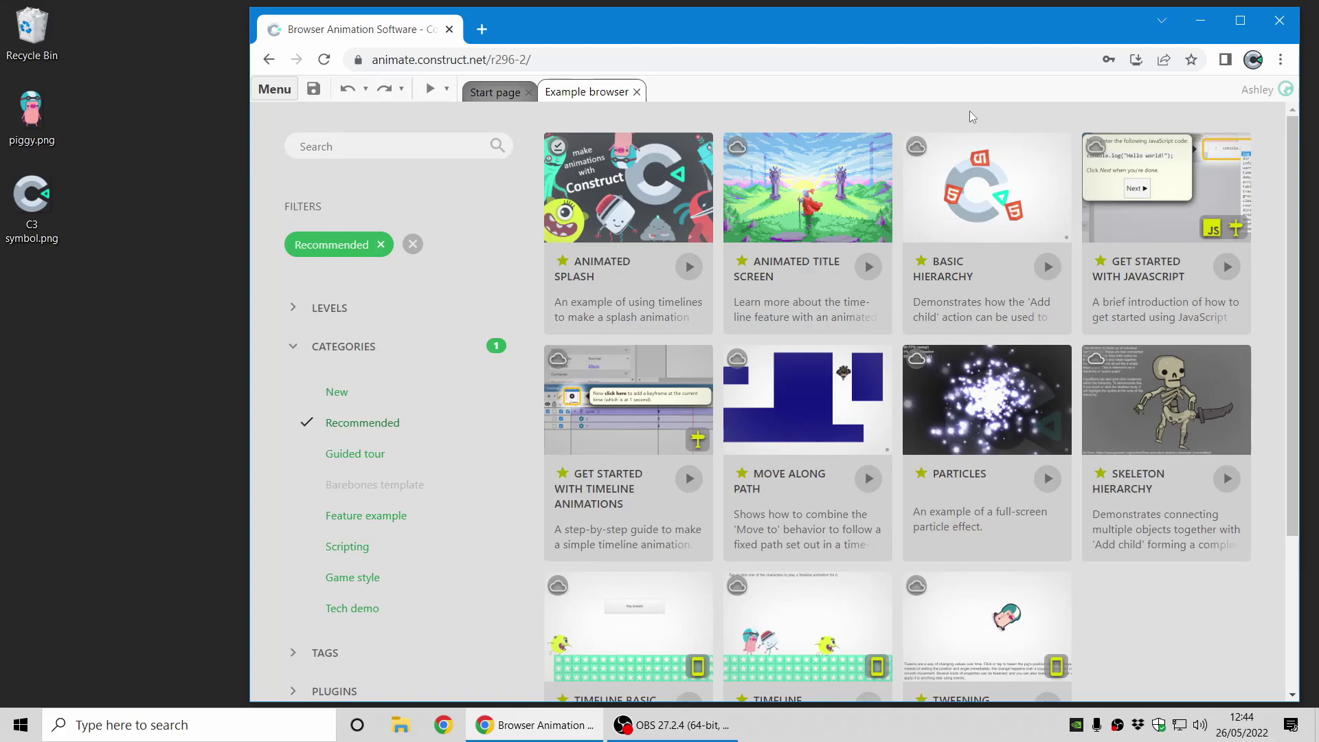
Open the Animated Splash example's details card, with its description and tags, in the example browser
{"action": "left_click", "coordinate": [611, 219]}
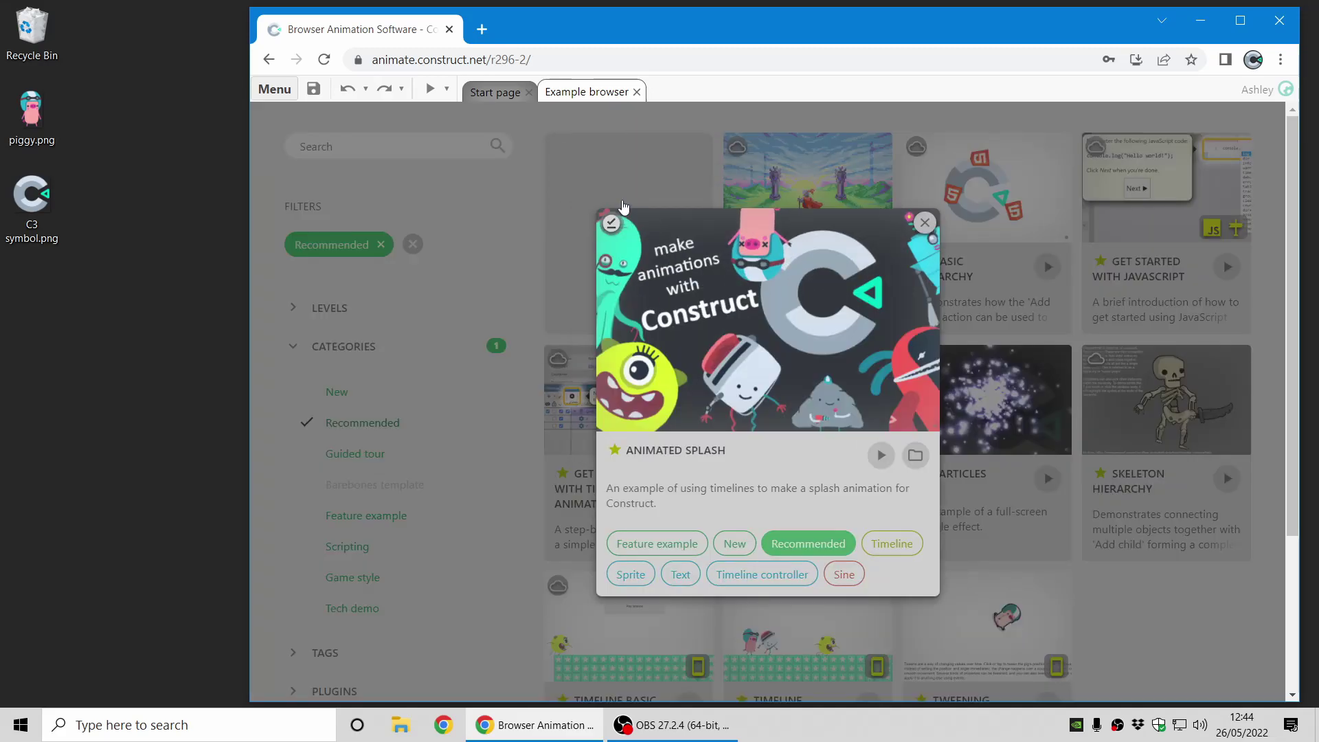
Open Animated Splash as the 'Make animations with Construct' project and preview its splash animation
{"action": "left_click", "coordinate": [812, 358]}
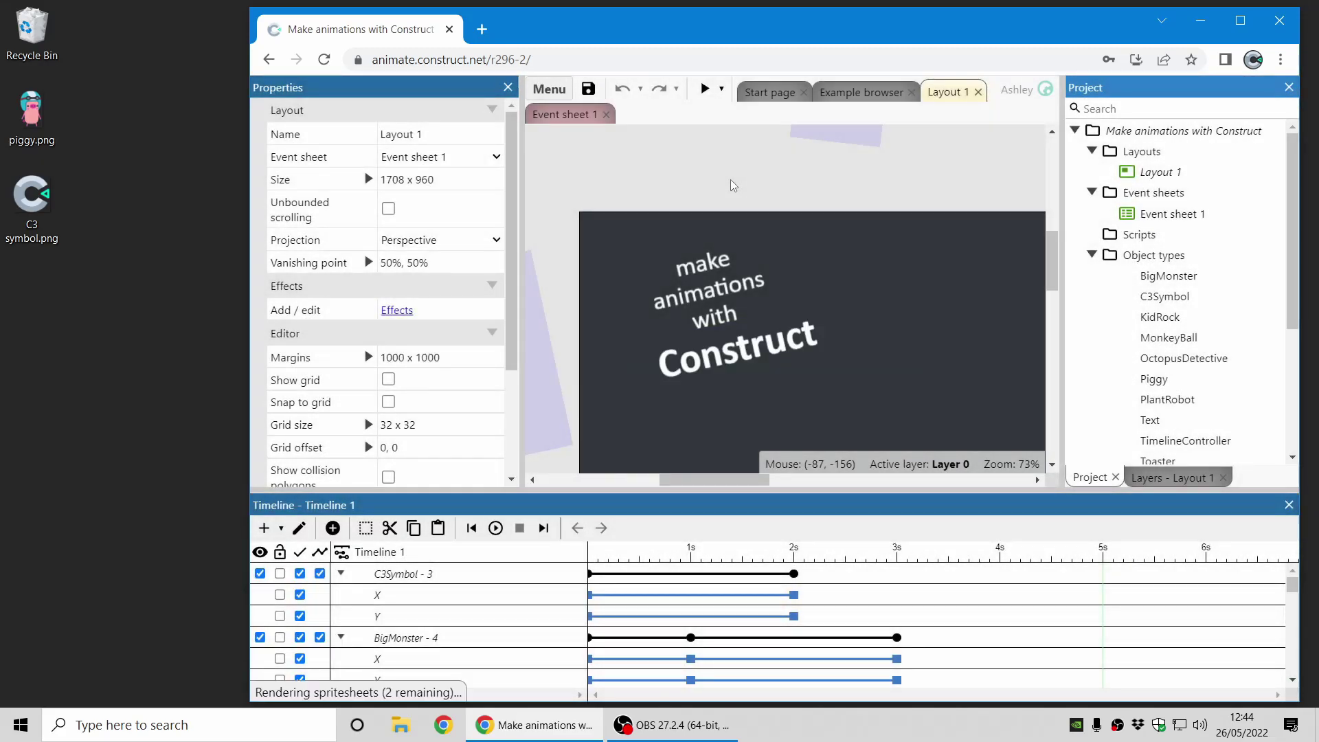
{"action": "scroll", "coordinate": [1023, 625], "scroll_direction": "down", "scroll_amount": 3}
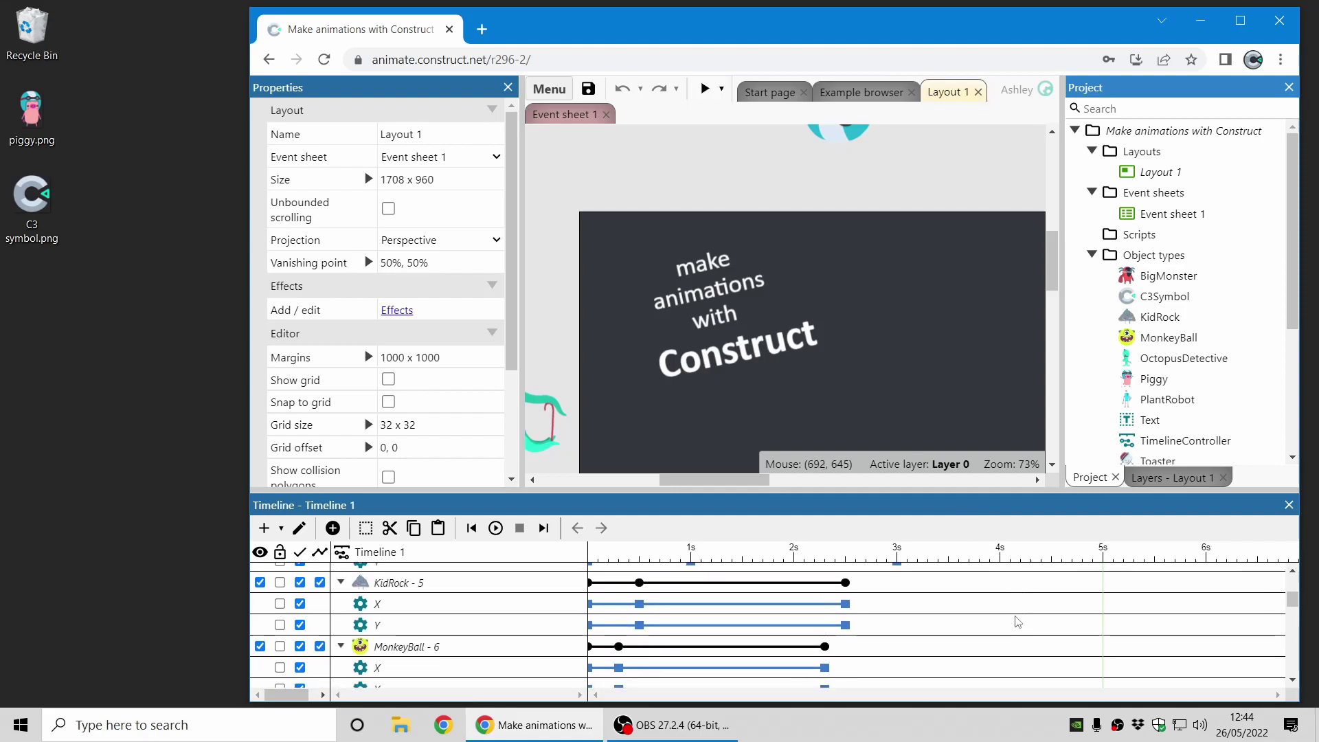
{"action": "scroll", "coordinate": [1018, 622], "scroll_direction": "down", "scroll_amount": 8}
{"action": "scroll", "coordinate": [1017, 622], "scroll_direction": "up", "scroll_amount": 10}
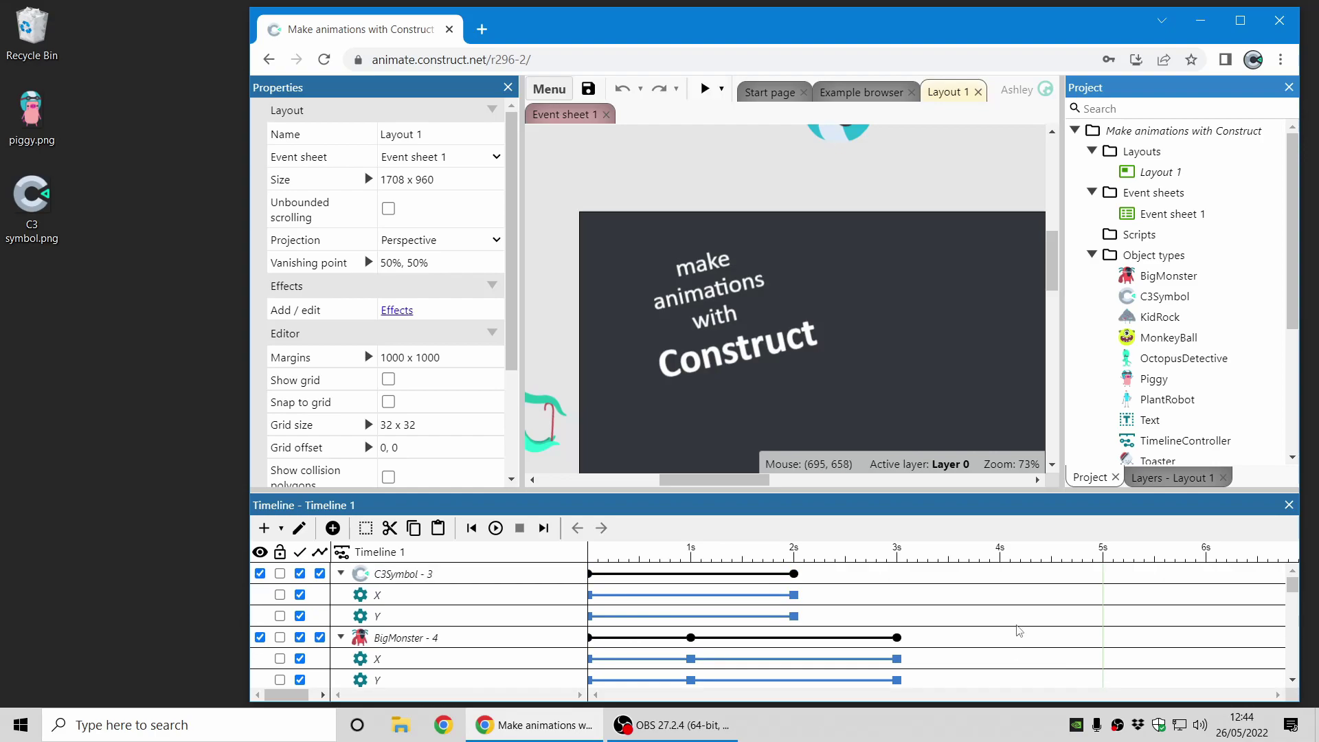
{"action": "left_click", "coordinate": [705, 88]}
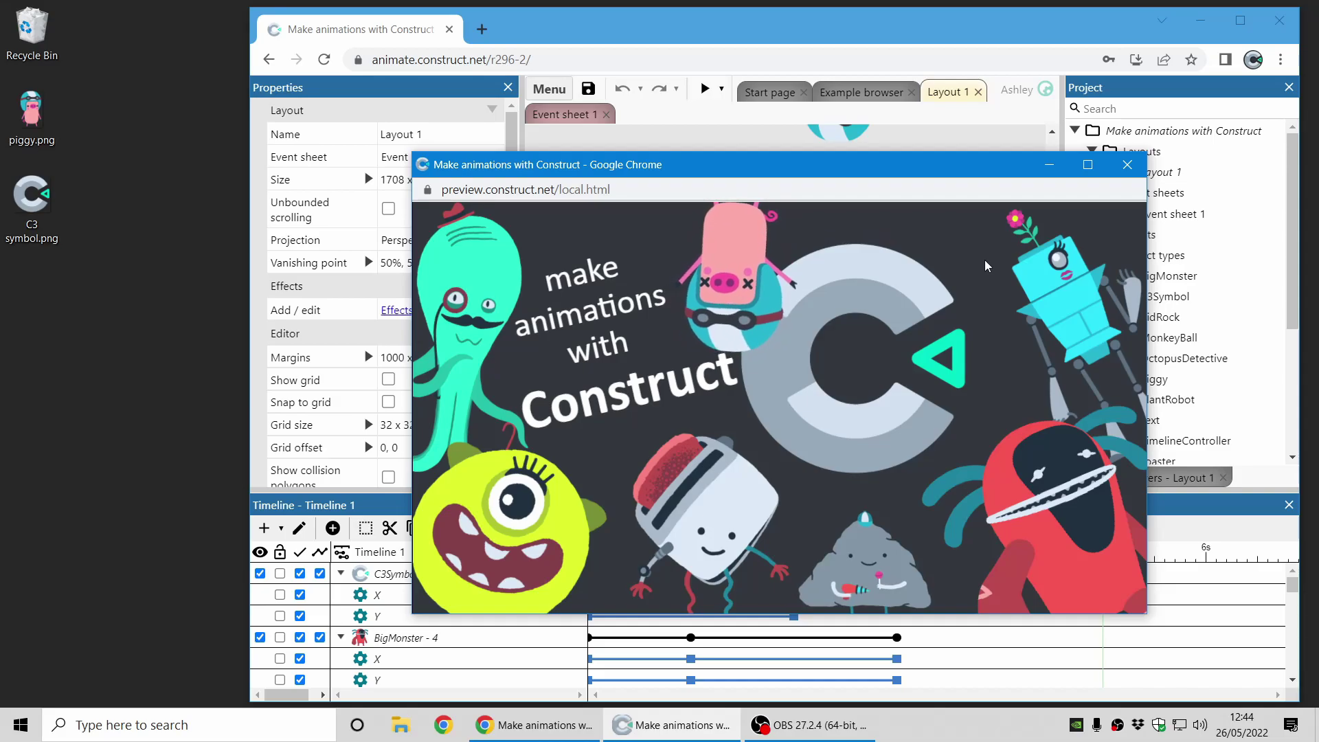
{"action": "left_click", "coordinate": [1126, 164]}
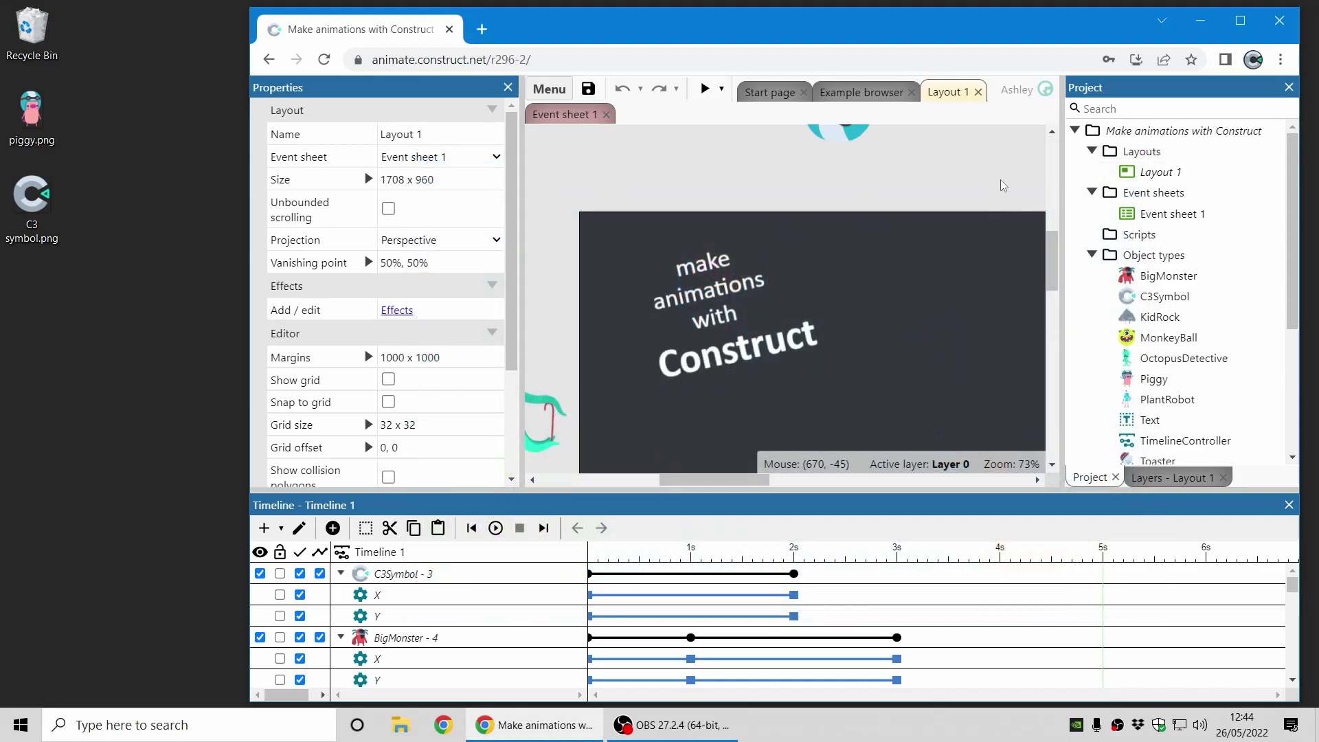
{"action": "right_click", "coordinate": [1137, 132]}
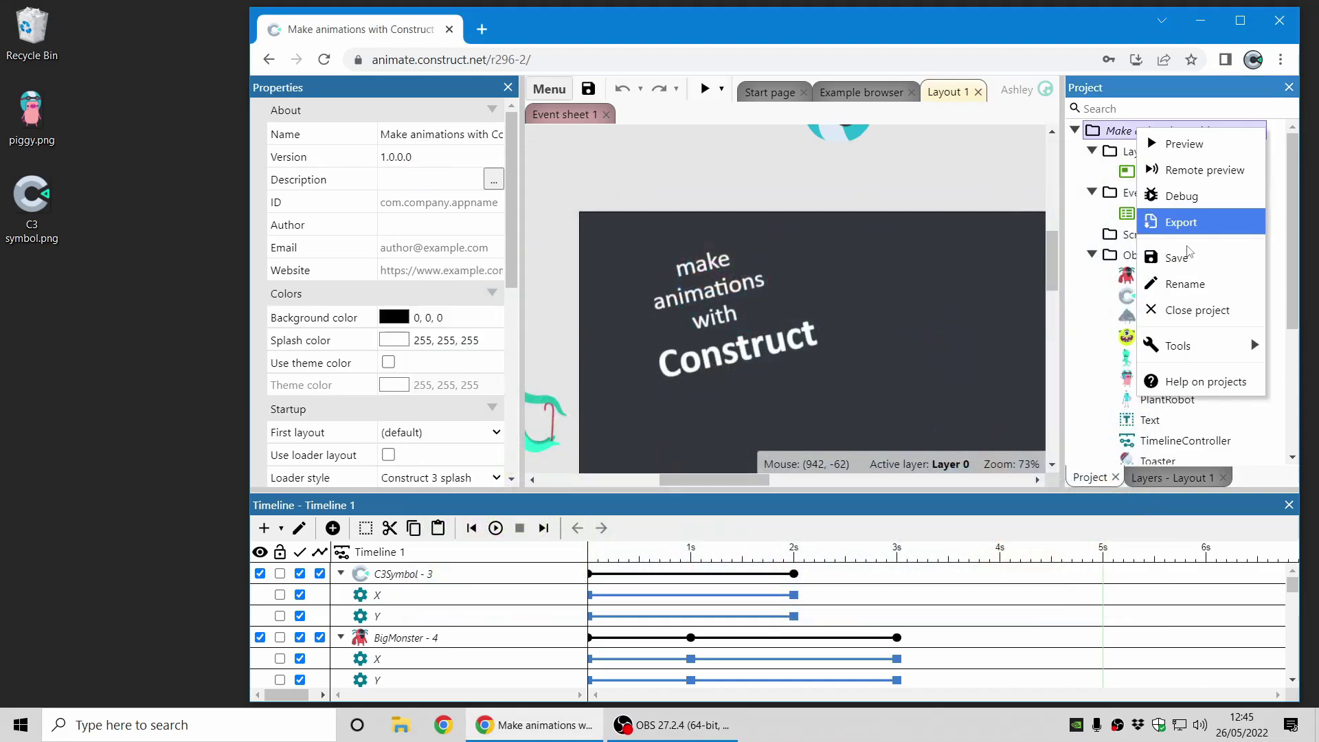
Close the example project without saving and dismiss the Animated Splash details card
{"action": "left_click", "coordinate": [1196, 313]}
{"action": "left_click", "coordinate": [862, 434]}
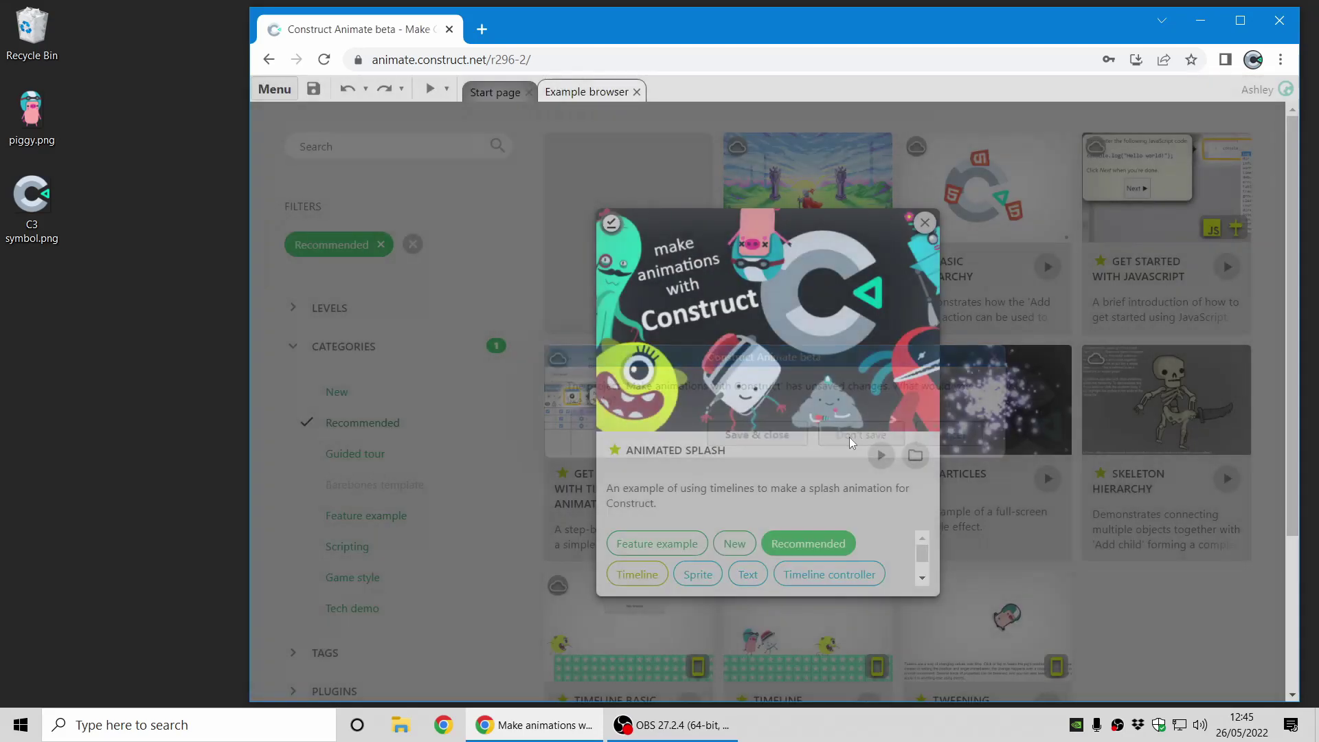
{"action": "left_click", "coordinate": [925, 222]}
Create a new default project from the Start page, with an empty Layout 1 and Timeline 1
{"action": "left_click", "coordinate": [496, 91]}
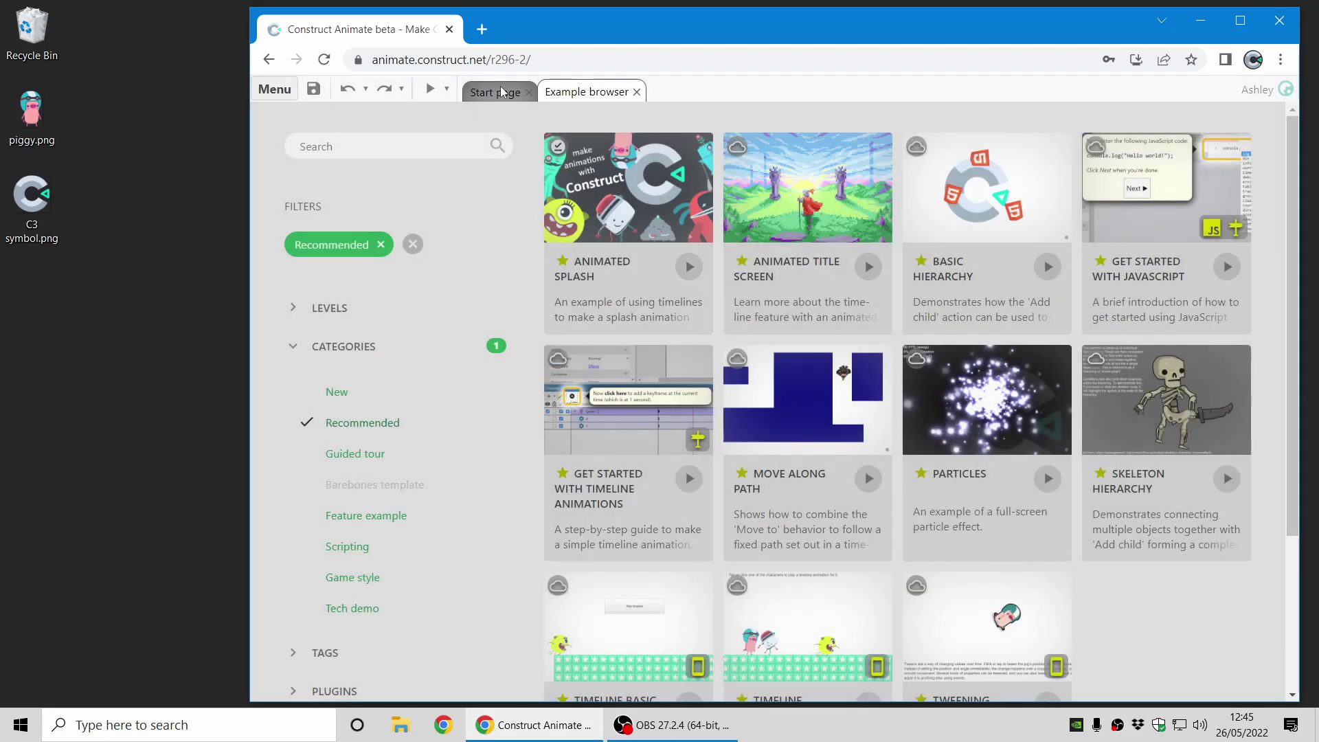
{"action": "left_click", "coordinate": [832, 175]}
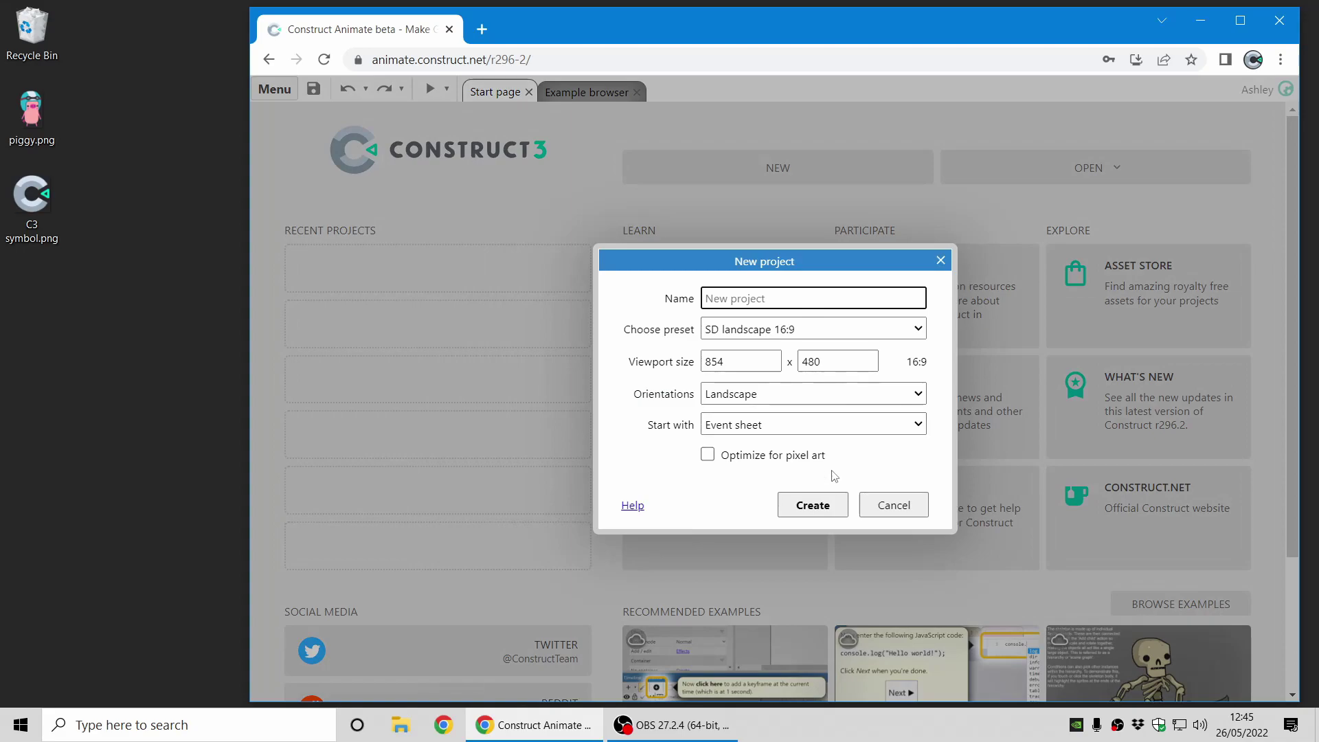
{"action": "left_click", "coordinate": [829, 505]}
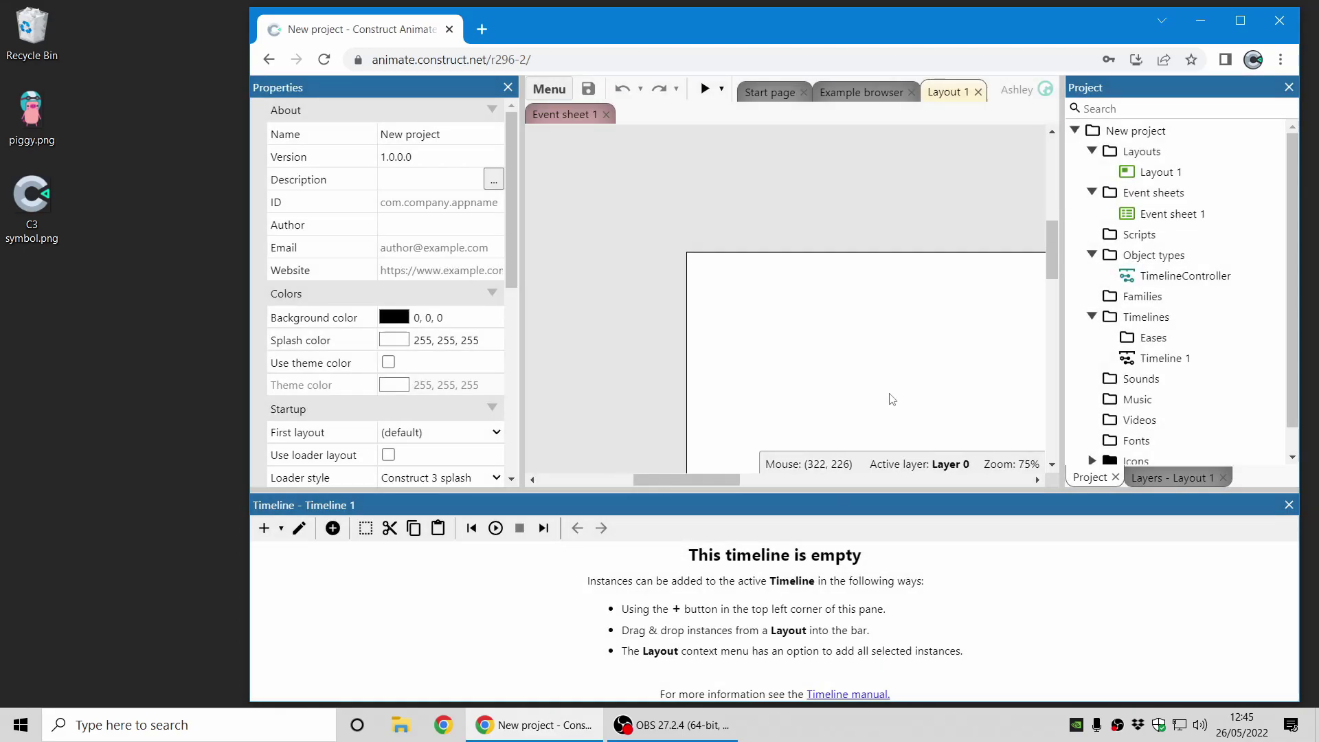
{"action": "left_click_drag", "start_coordinate": [899, 408], "coordinate": [736, 281]}
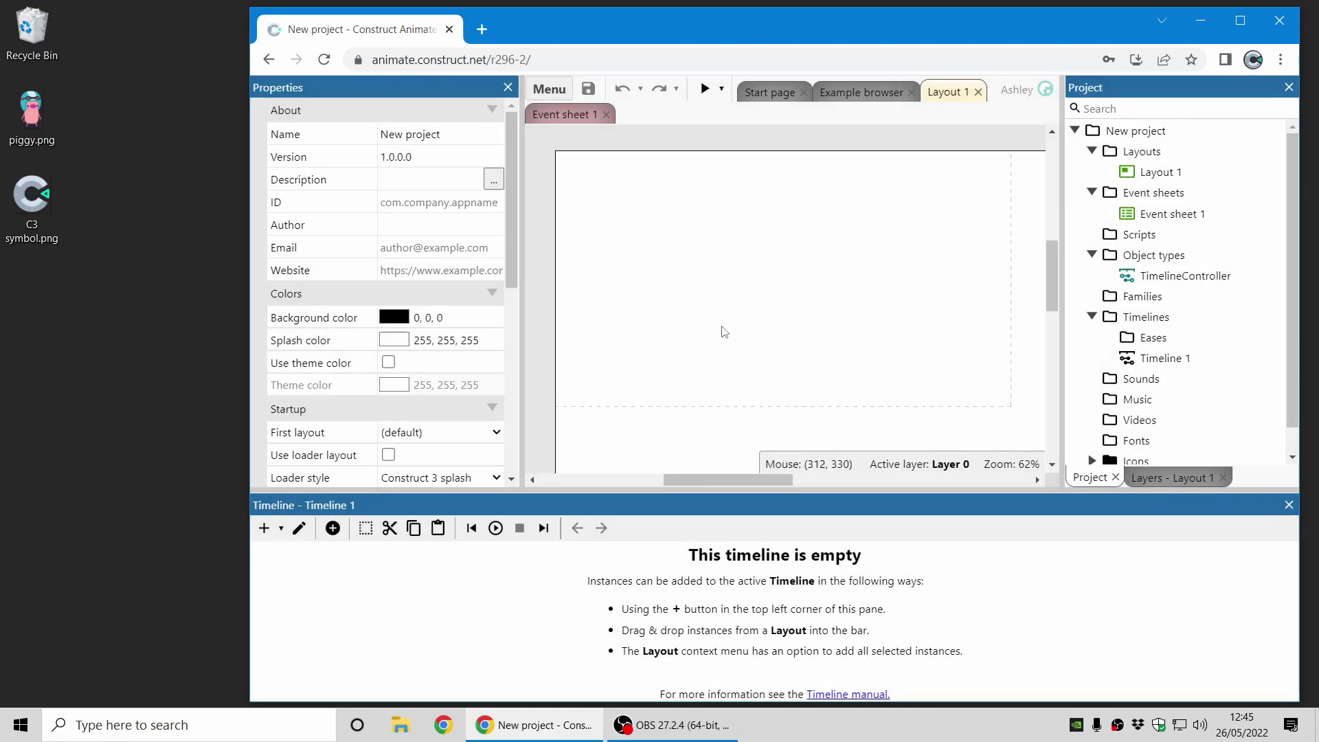
Import piggy.png as a sprite, tilt it to 338.6° past the left edge, and add it to Timeline 1
{"action": "left_click", "coordinate": [40, 125]}
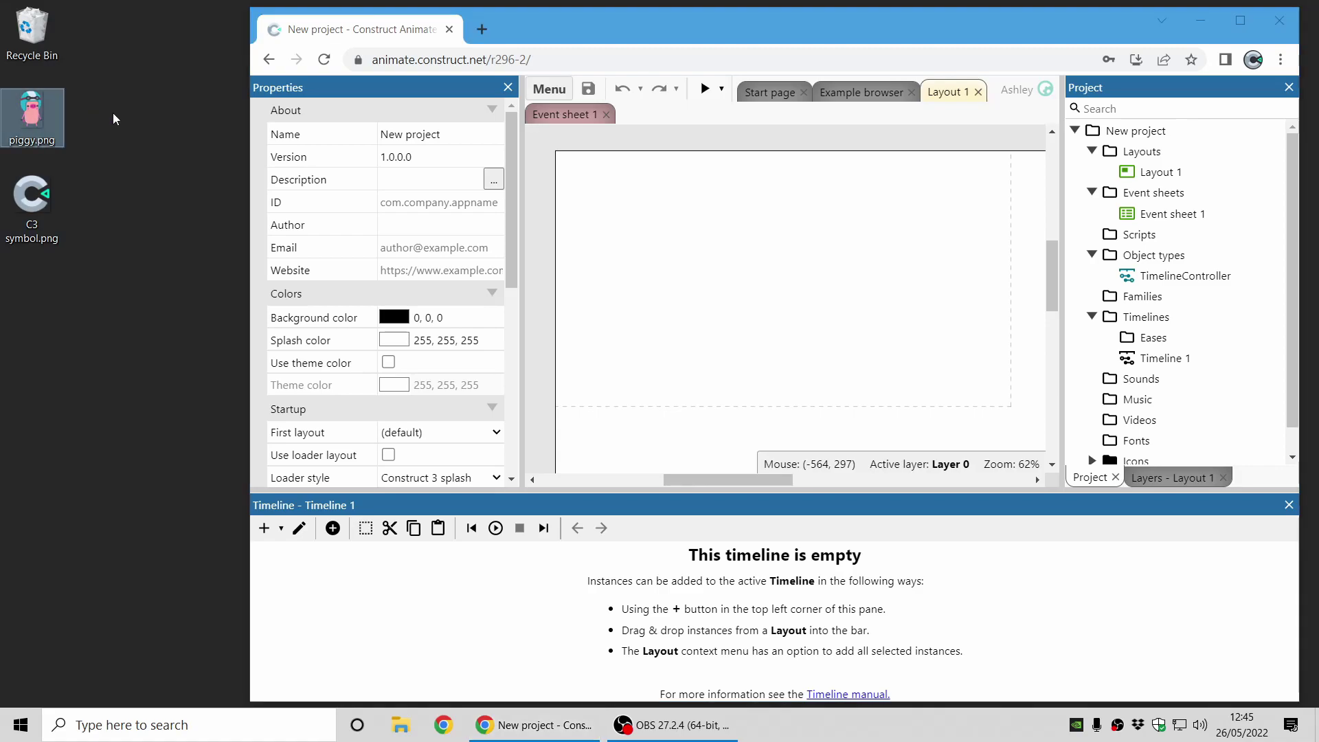
{"action": "left_click_drag", "start_coordinate": [29, 120], "coordinate": [760, 247]}
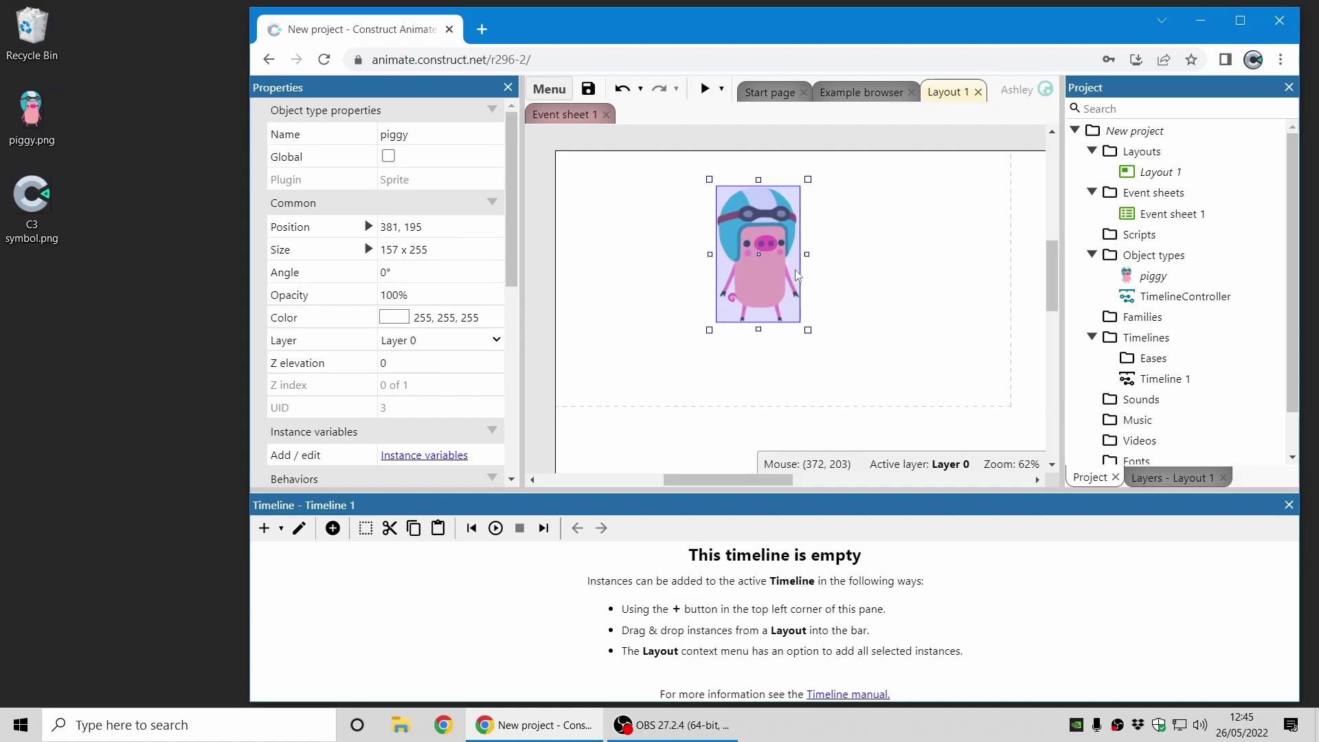
{"action": "left_click_drag", "start_coordinate": [813, 276], "coordinate": [595, 301]}
{"action": "mouse_move", "coordinate": [639, 344]}
{"action": "left_mouse_down"}
{"action": "mouse_move", "coordinate": [671, 355]}
{"action": "mouse_move", "coordinate": [600, 295]}
{"action": "mouse_move", "coordinate": [608, 320]}
{"action": "mouse_move", "coordinate": [659, 333]}
{"action": "mouse_move", "coordinate": [651, 323]}
{"action": "left_mouse_up"}
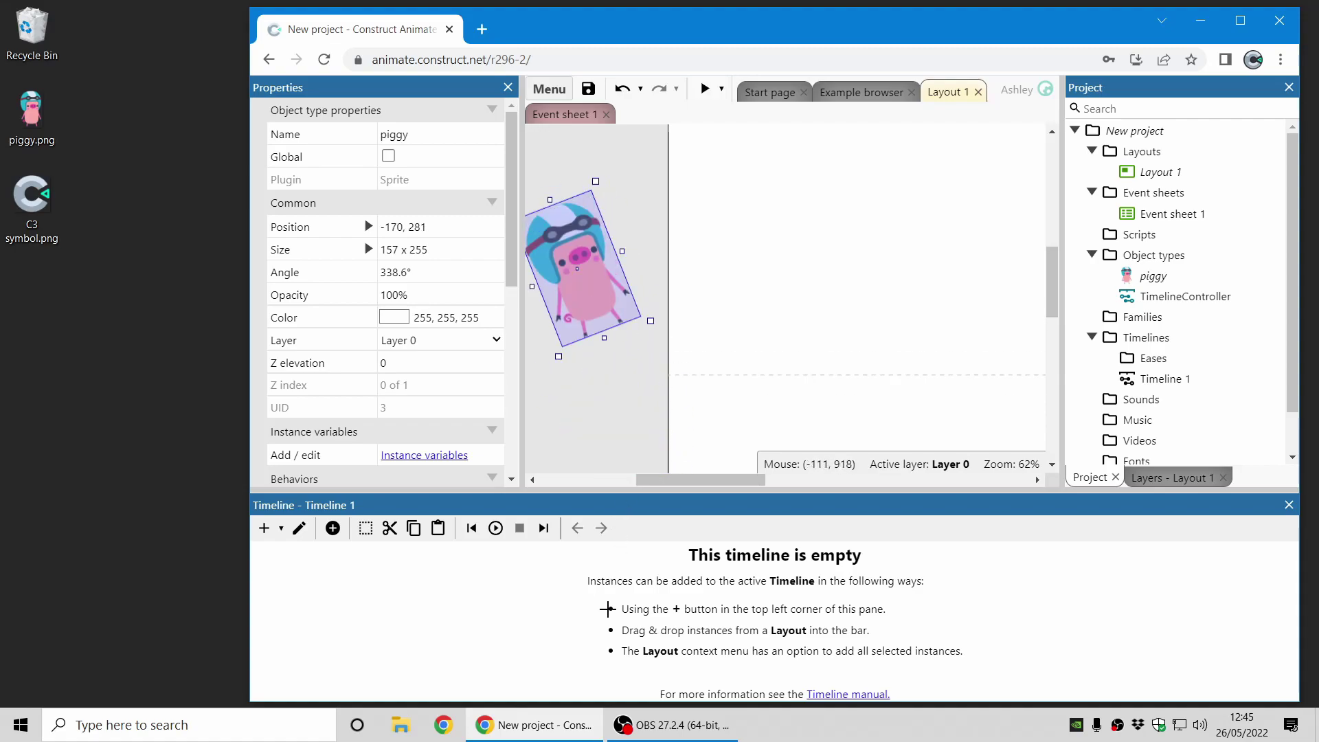
{"action": "left_click_drag", "start_coordinate": [501, 620], "coordinate": [485, 626]}
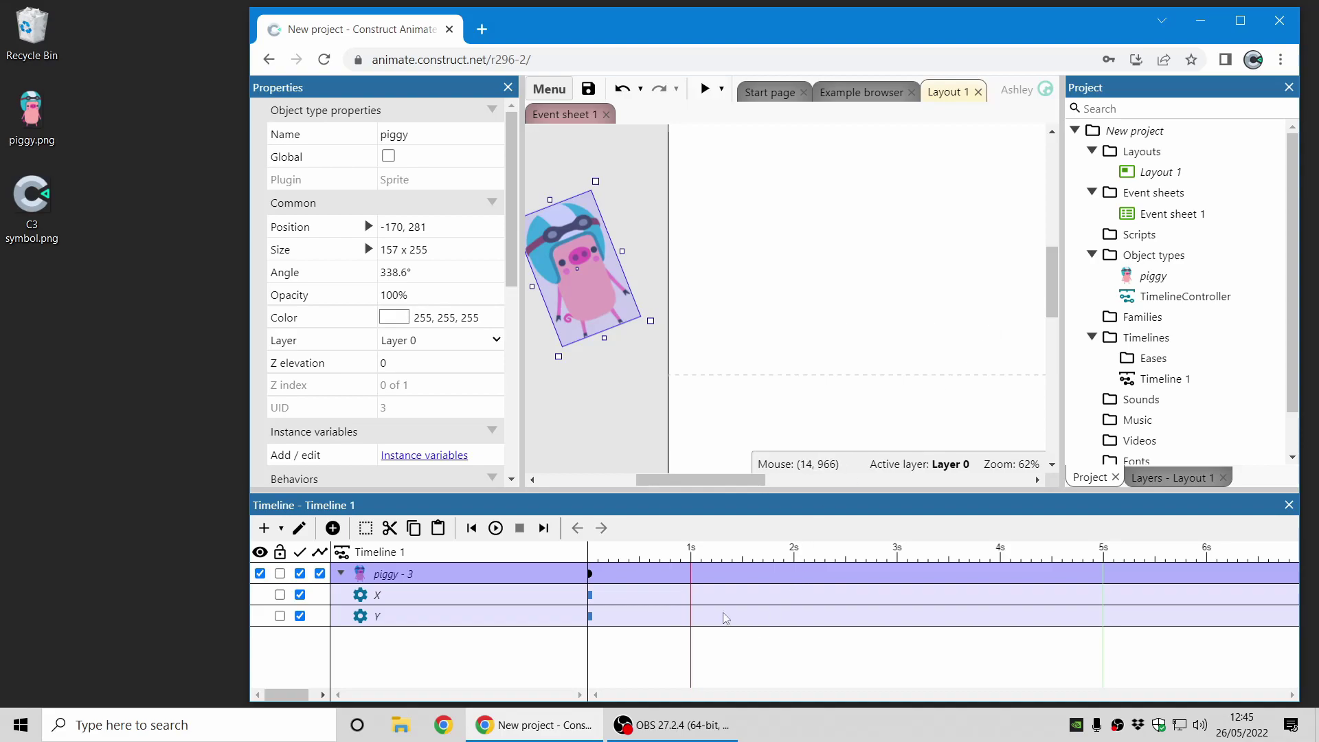
{"action": "right_click", "coordinate": [506, 580]}
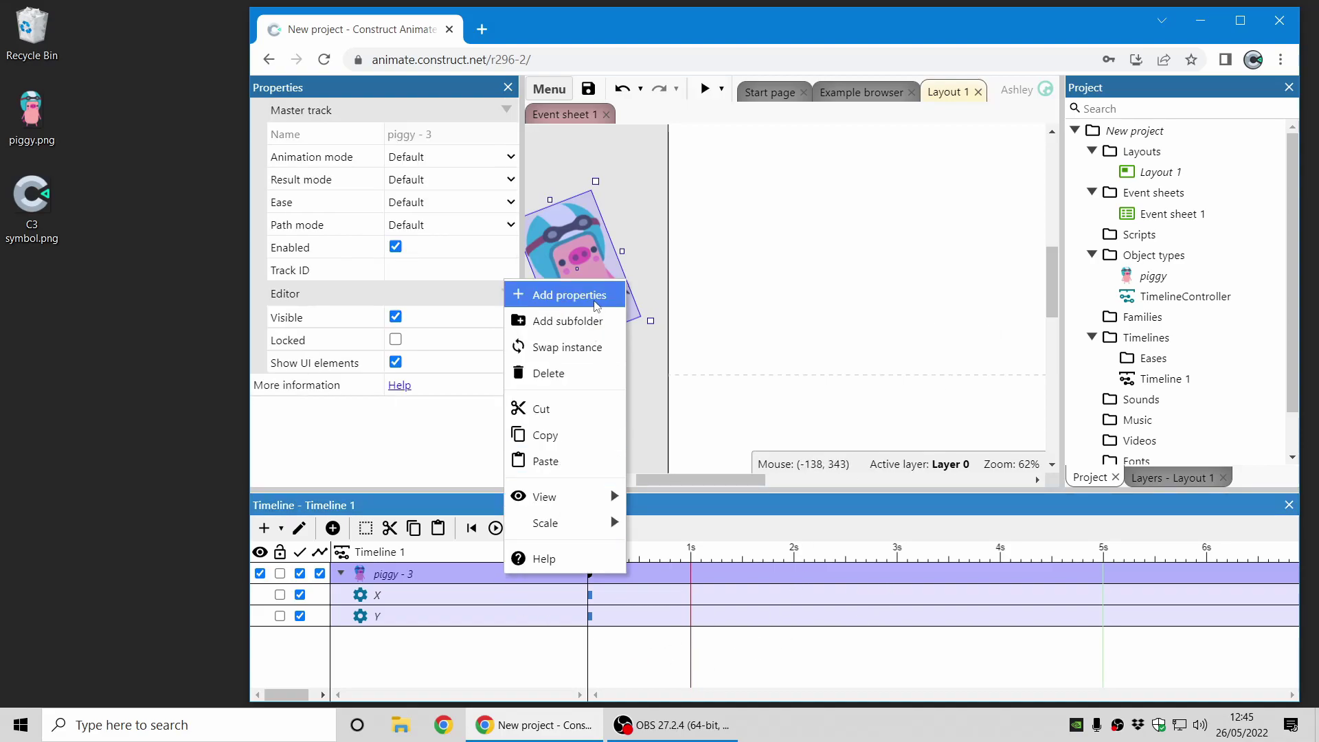
Add a piggy Angle track, then pose the piggy upright inside the layout with the playhead at 2.5 s
{"action": "left_click", "coordinate": [566, 295]}
{"action": "double_click", "coordinate": [627, 307]}
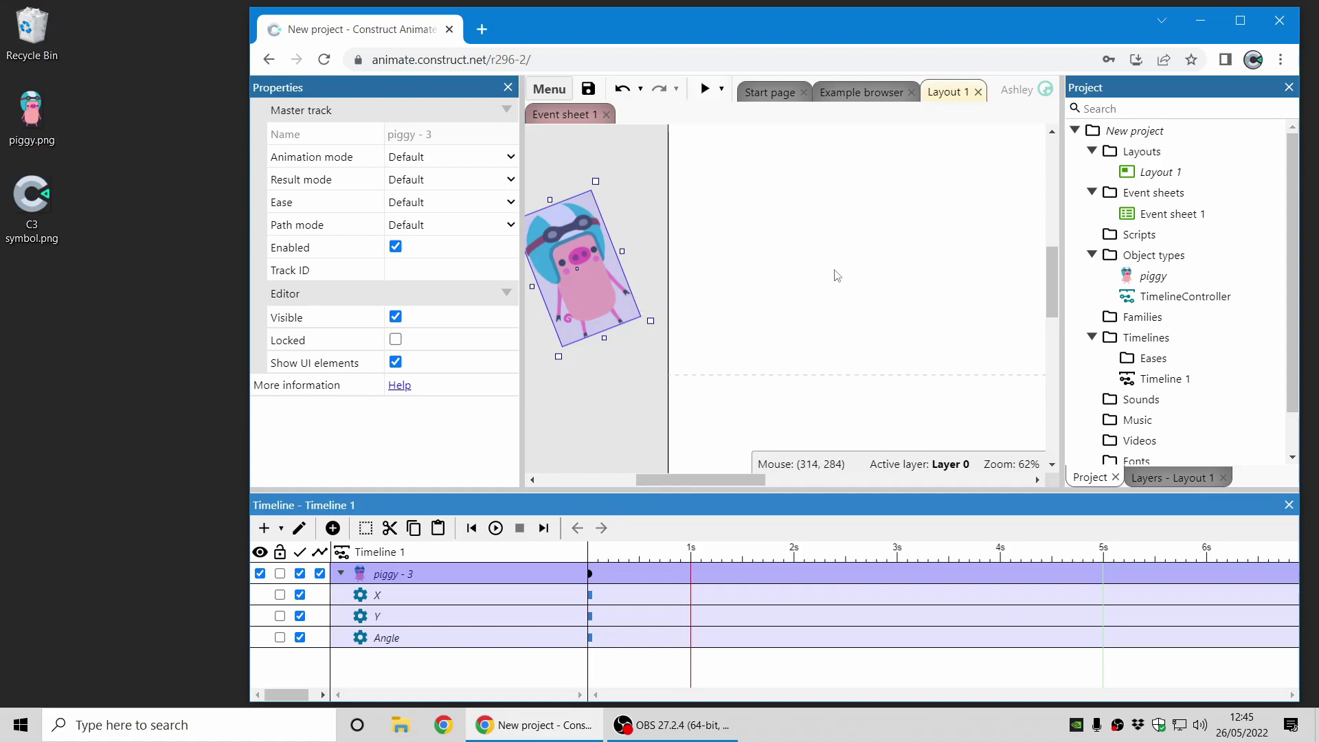
{"action": "left_click", "coordinate": [302, 531]}
{"action": "left_click", "coordinate": [300, 529]}
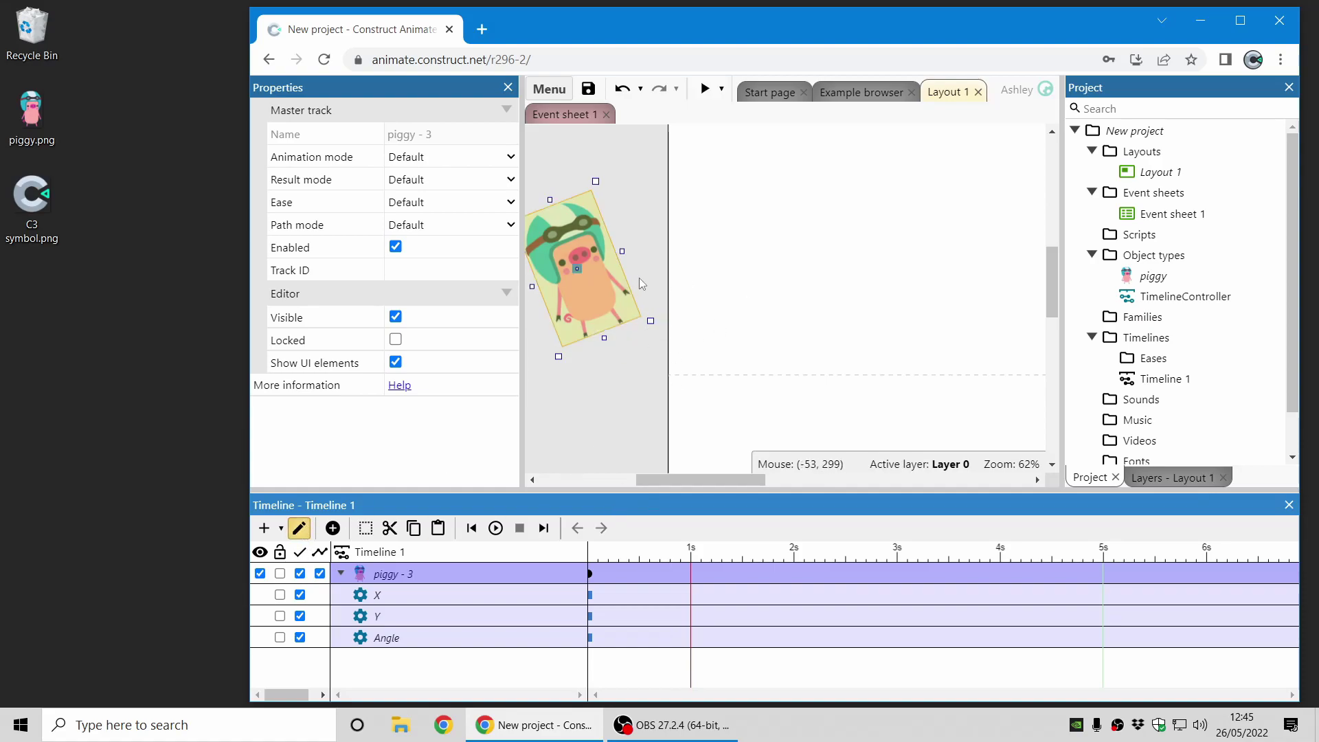
{"action": "left_click_drag", "start_coordinate": [593, 299], "coordinate": [798, 355]}
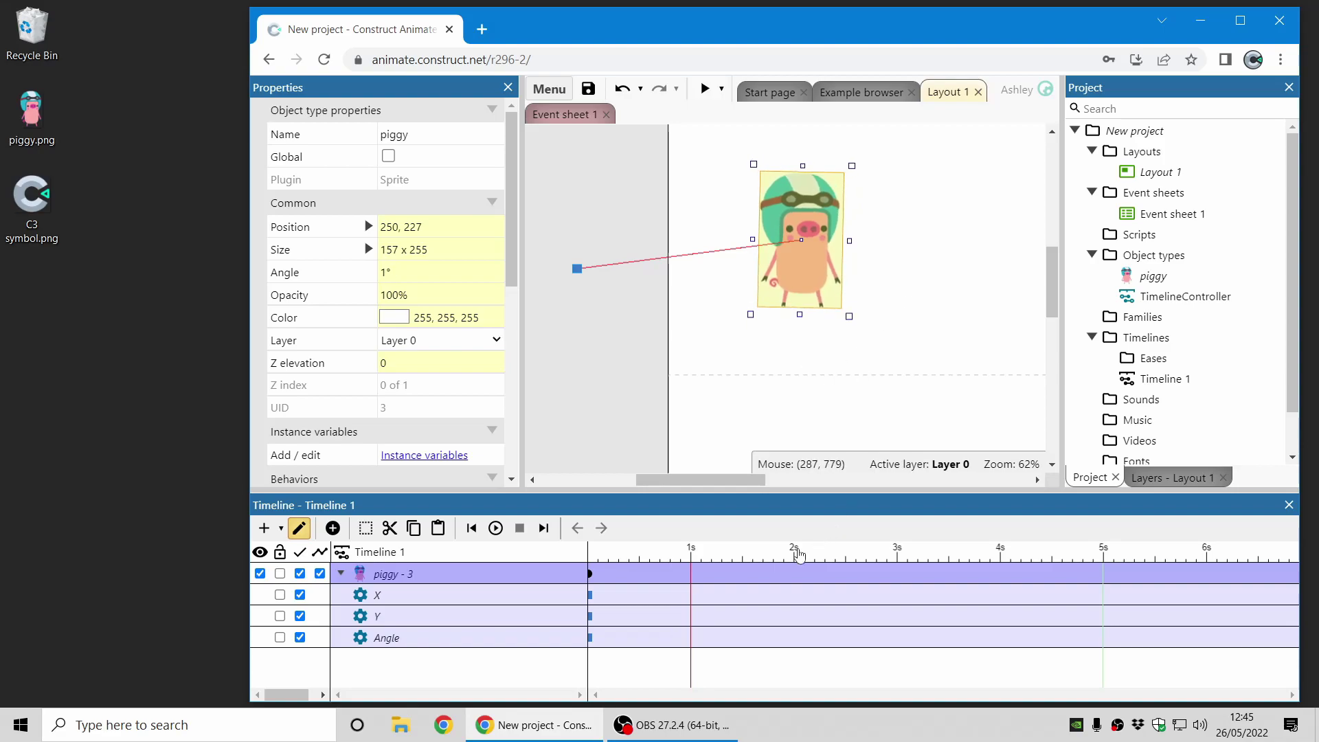
{"action": "left_click", "coordinate": [845, 564]}
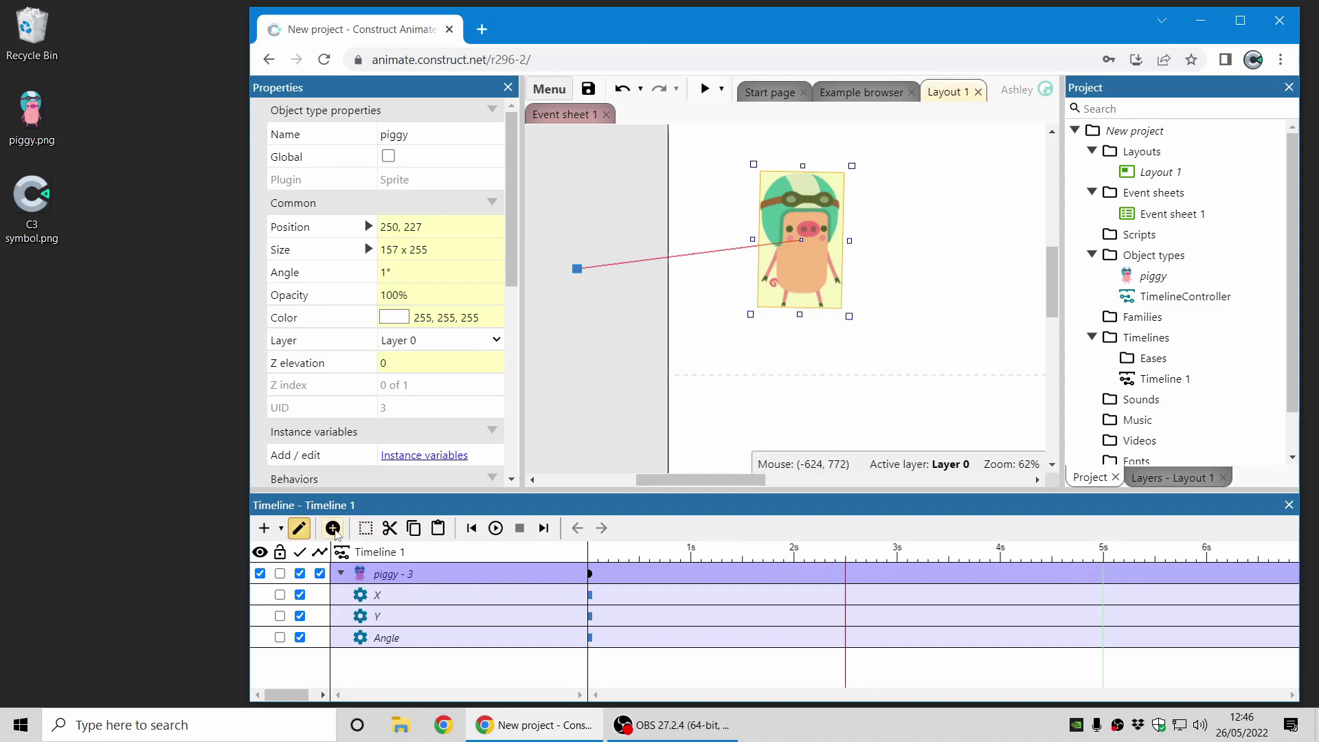
Record the piggy's X, Y and Angle keyframes at 2.5 seconds and play the animation back
{"action": "left_click", "coordinate": [333, 528]}
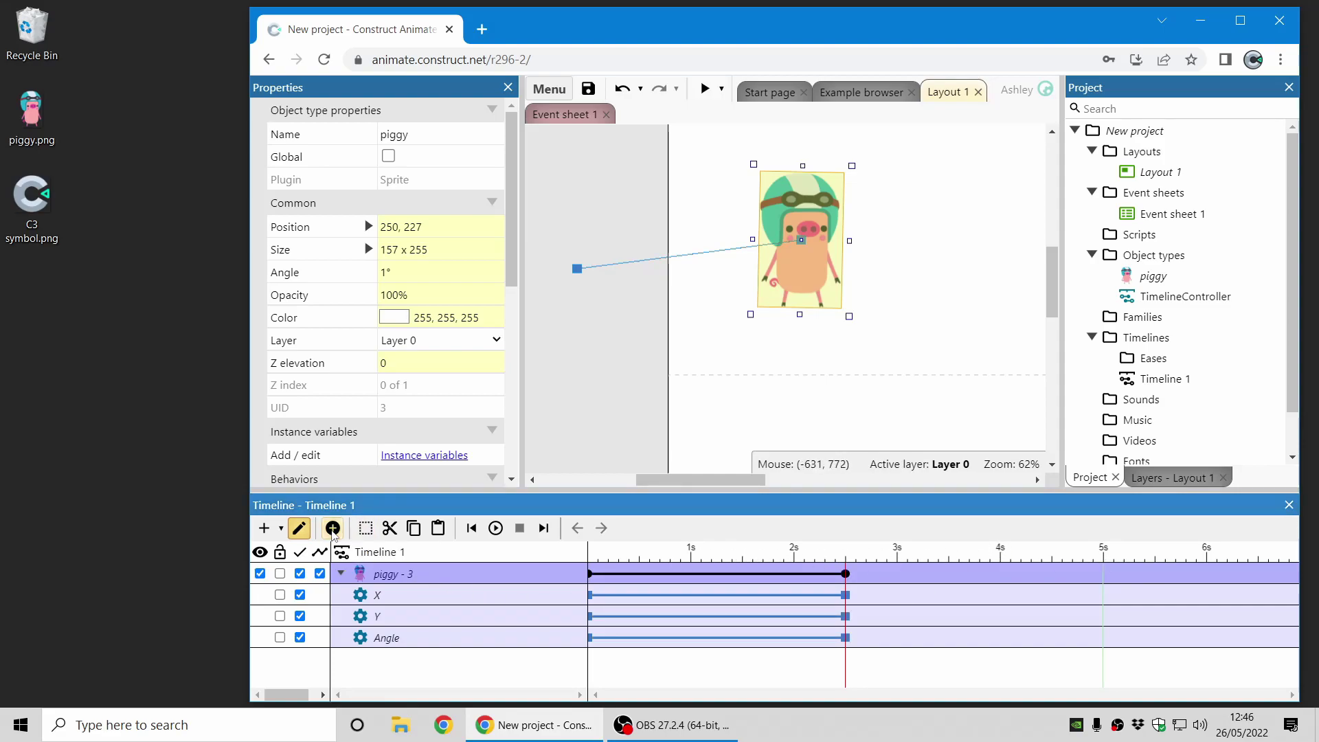
{"action": "left_click", "coordinate": [473, 529]}
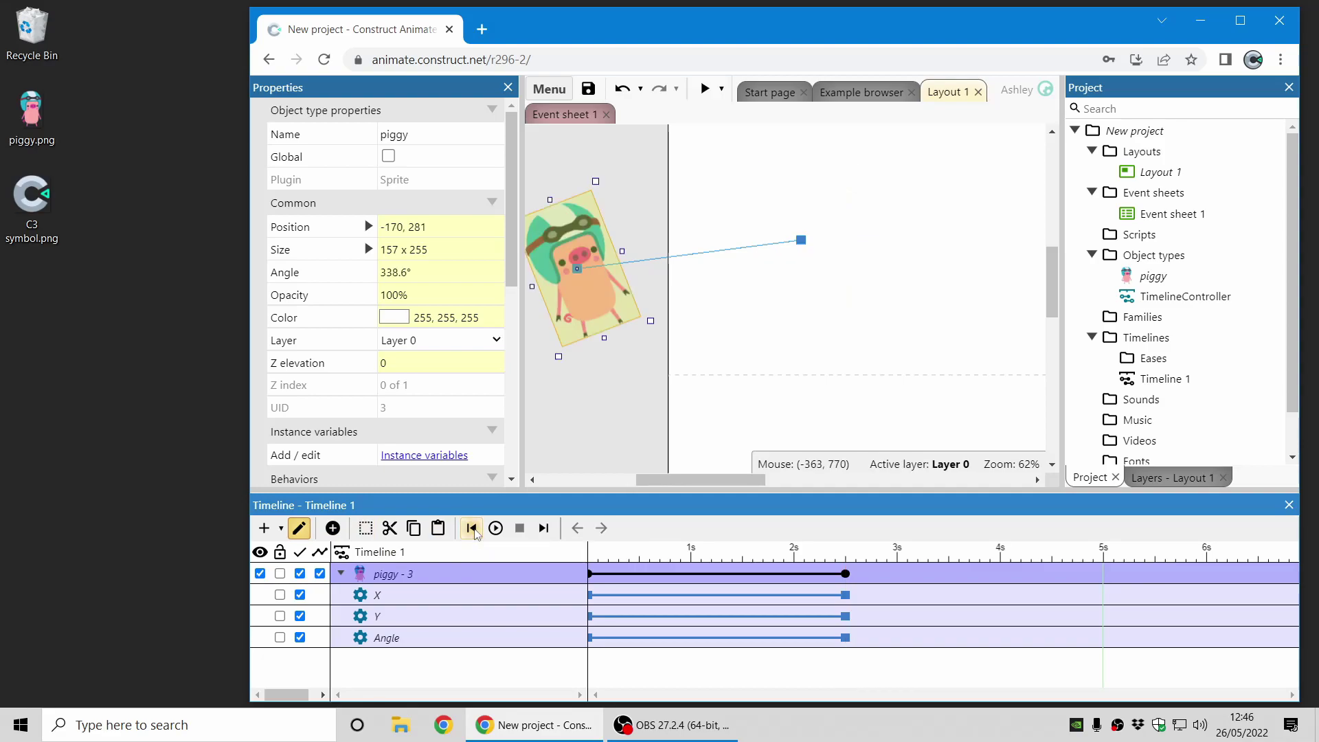
{"action": "left_click", "coordinate": [495, 527]}
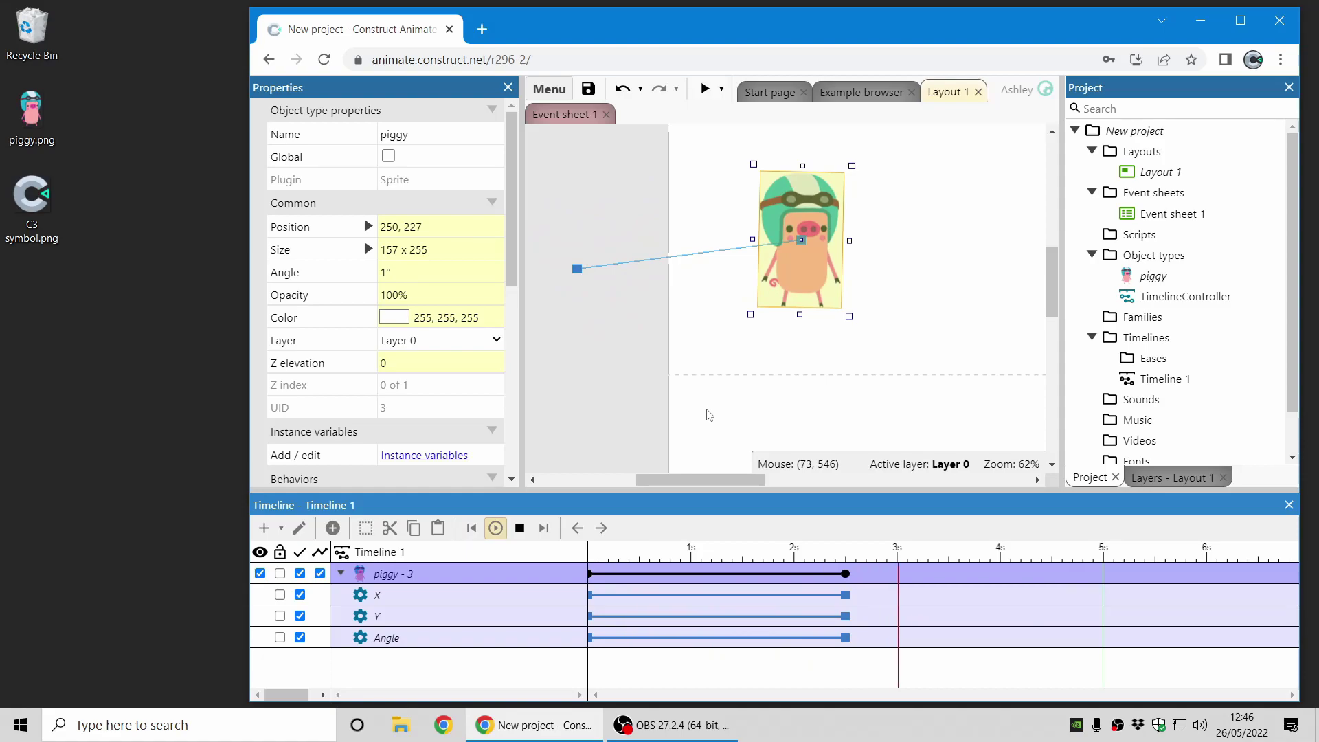
{"action": "left_click", "coordinate": [520, 528]}
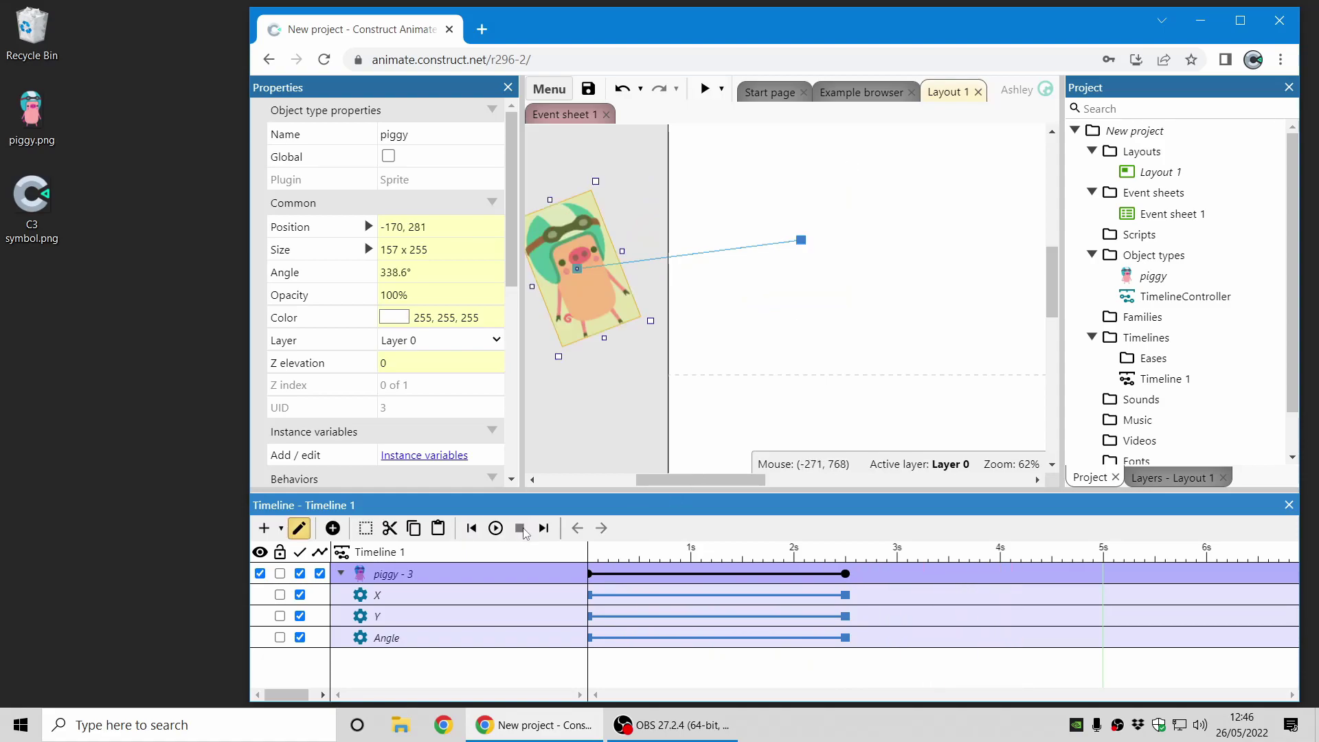
Apply the Out Elastic ease to the piggy track and replay to check it
{"action": "left_click", "coordinate": [471, 577]}
{"action": "left_click", "coordinate": [432, 203]}
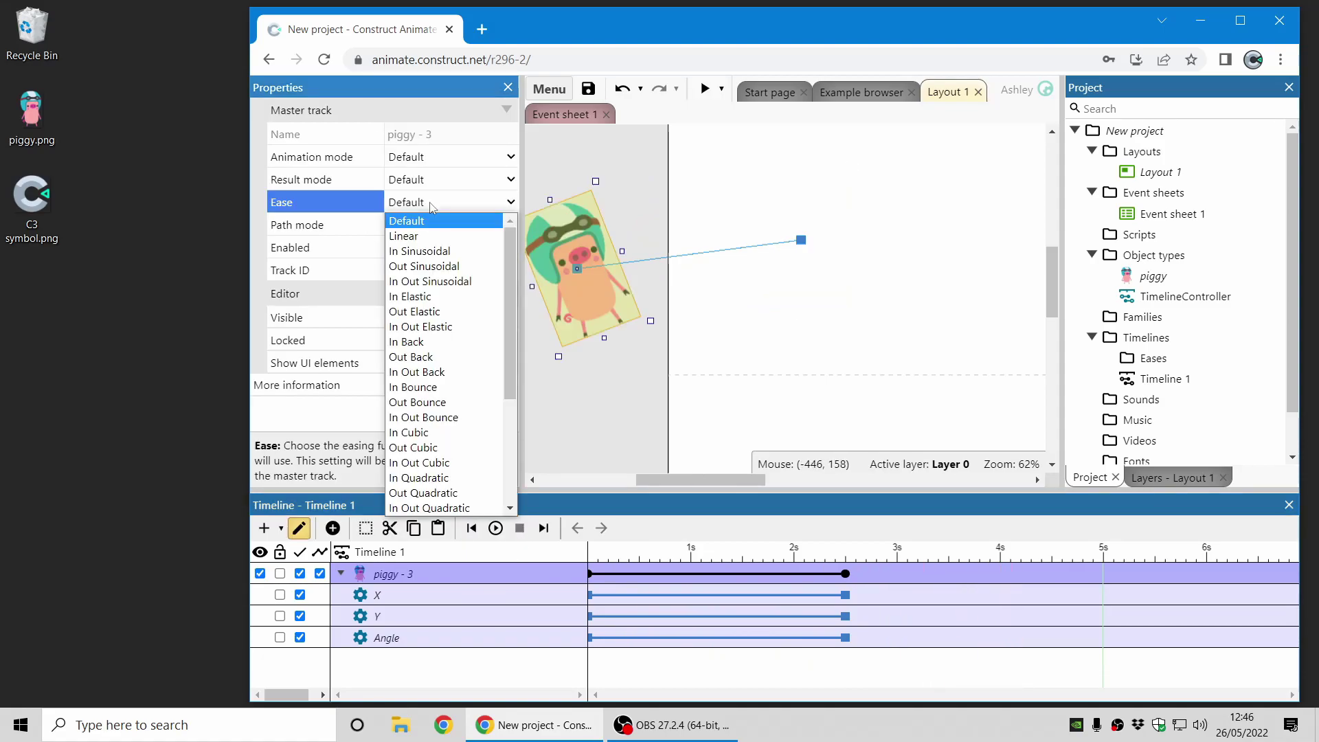
{"action": "left_click", "coordinate": [443, 312]}
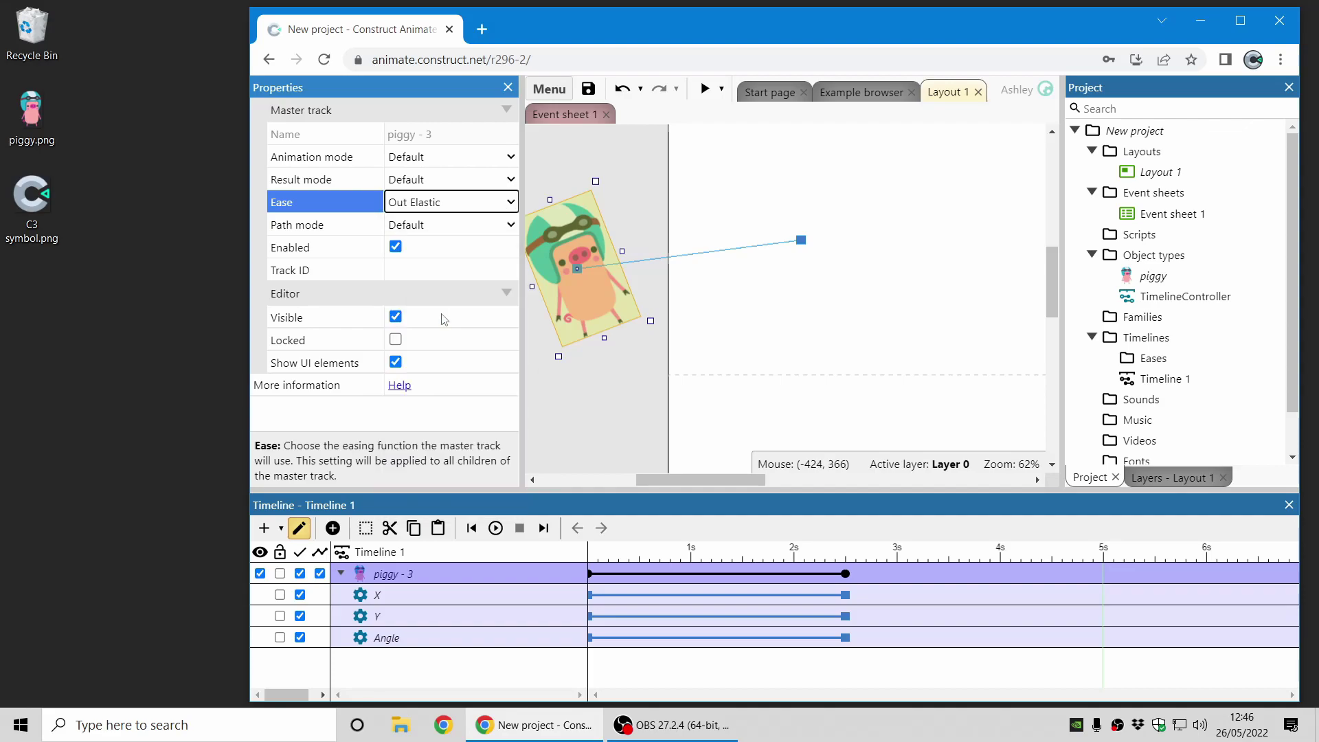
{"action": "left_click", "coordinate": [495, 528]}
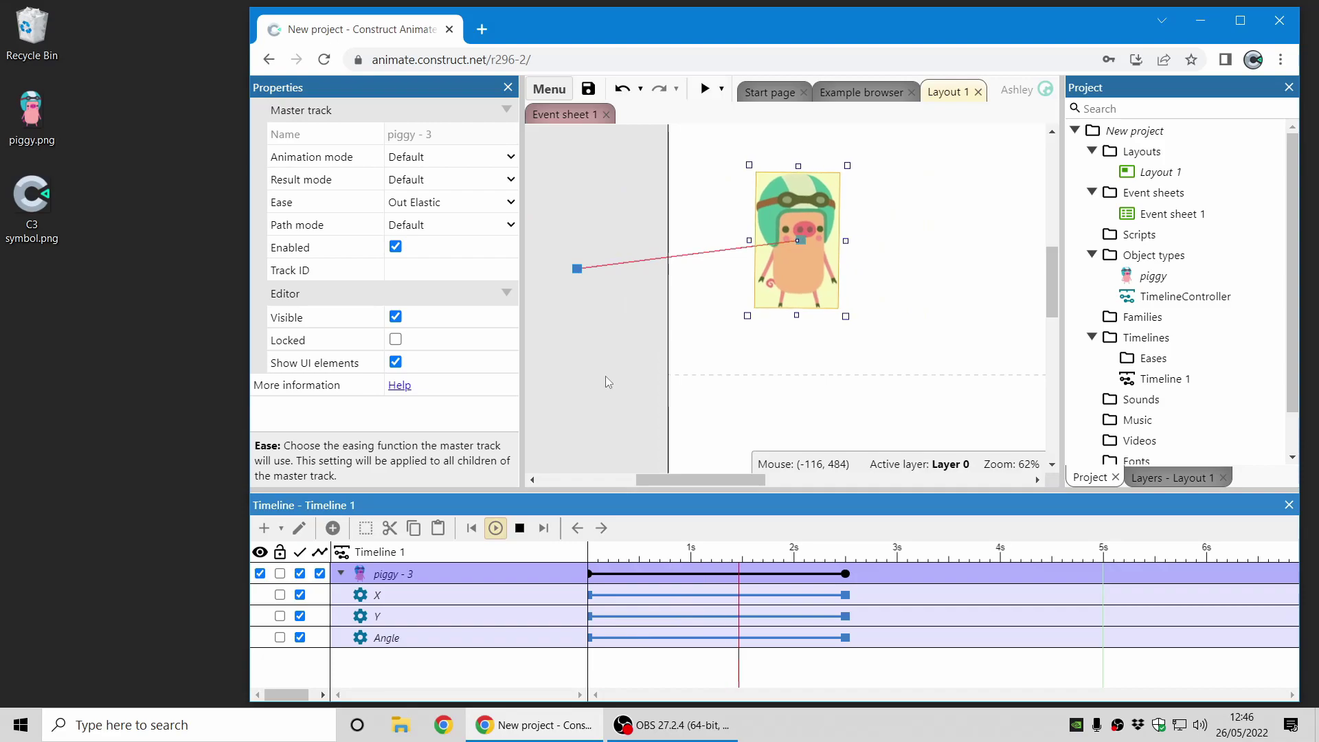
{"action": "left_click", "coordinate": [520, 528]}
Make Timeline 1 start automatically on Layout 1
{"action": "left_click", "coordinate": [807, 277]}
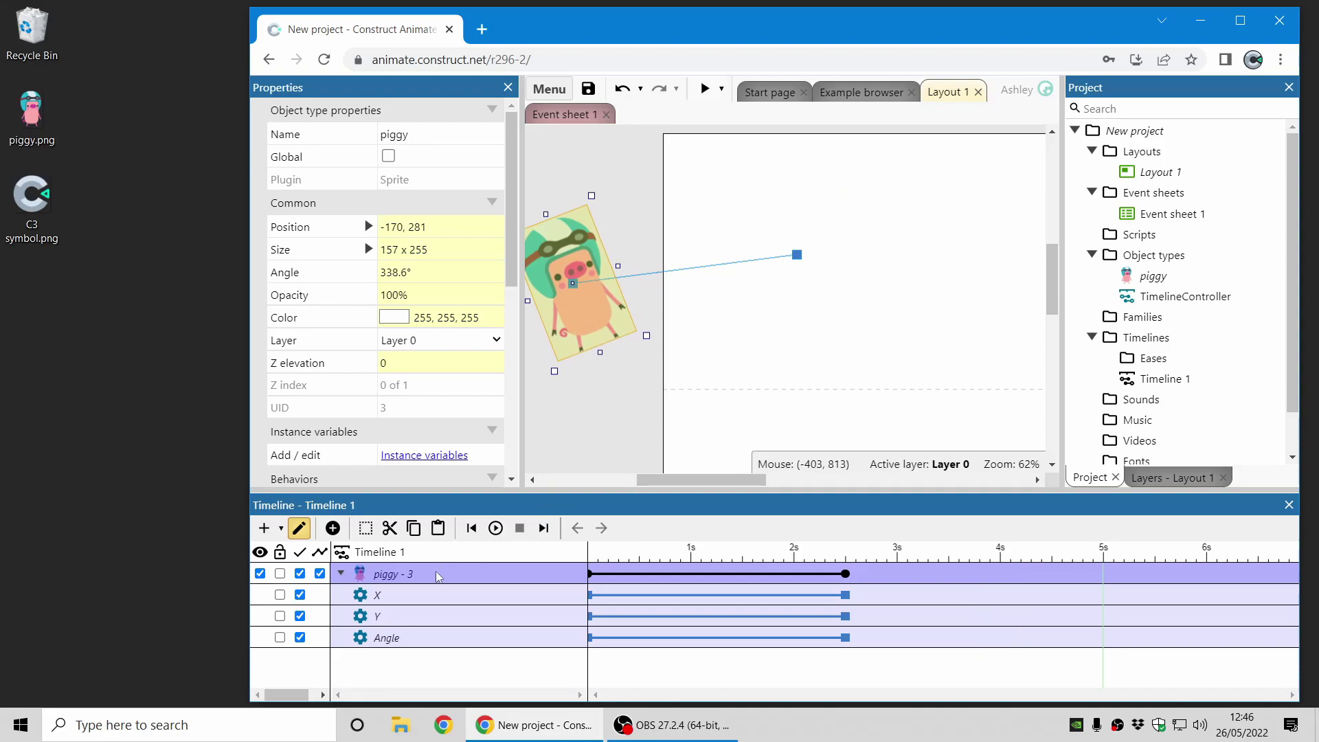
{"action": "left_click", "coordinate": [419, 554]}
{"action": "left_click", "coordinate": [420, 316]}
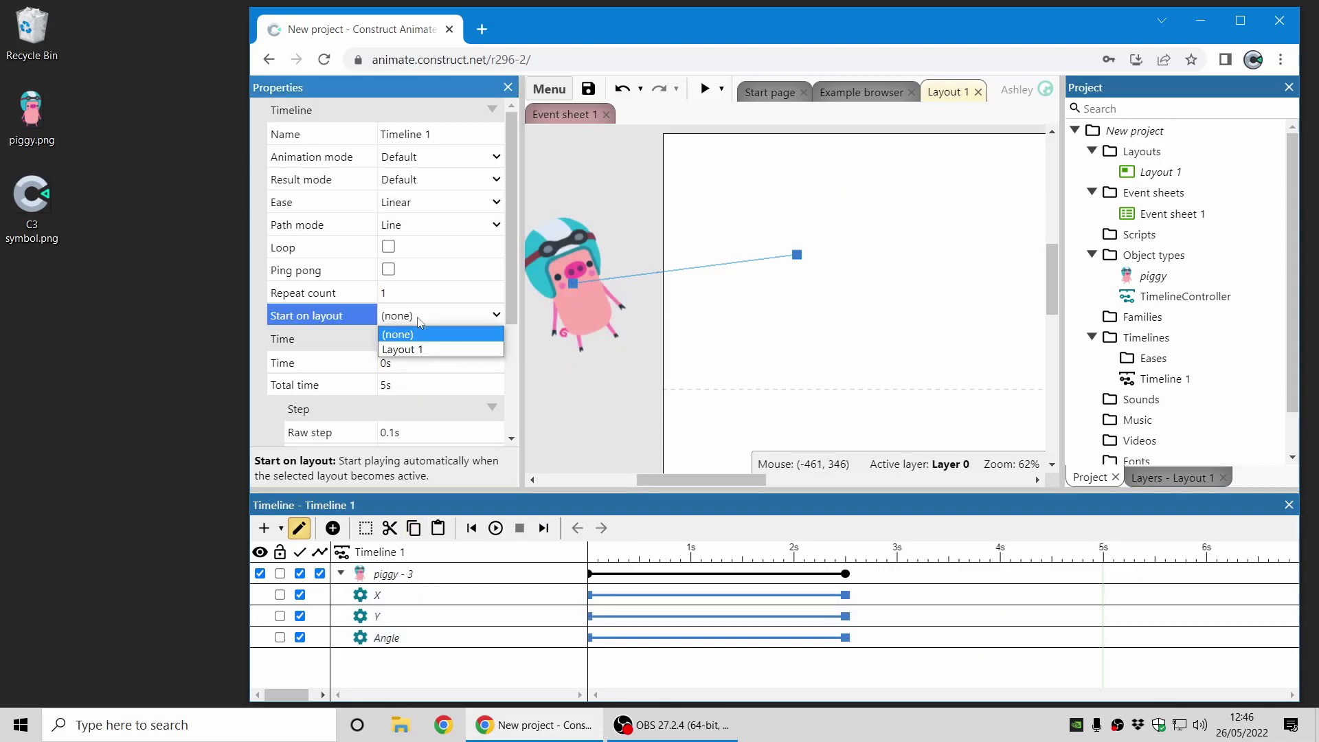
{"action": "left_click", "coordinate": [427, 348]}
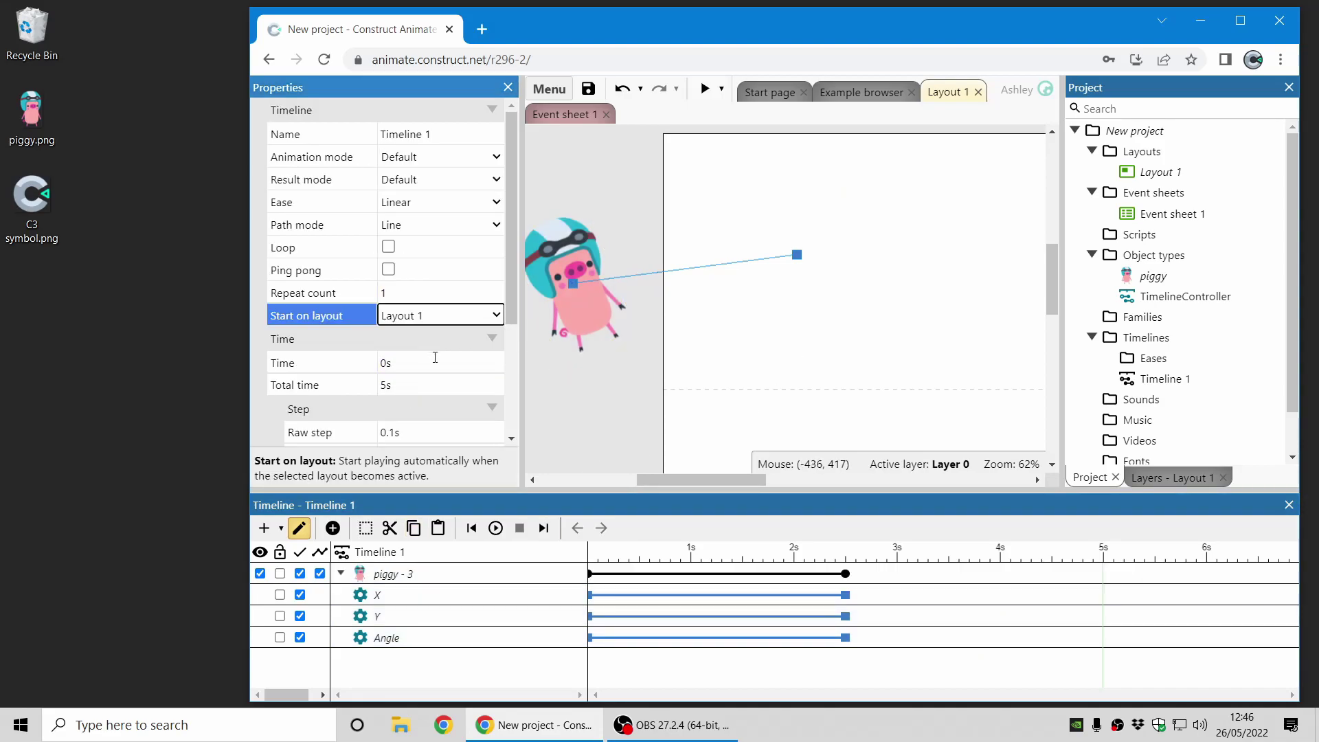
Preview the project with F5 to confirm the piggy ends upright
{"action": "left_click", "coordinate": [814, 185]}
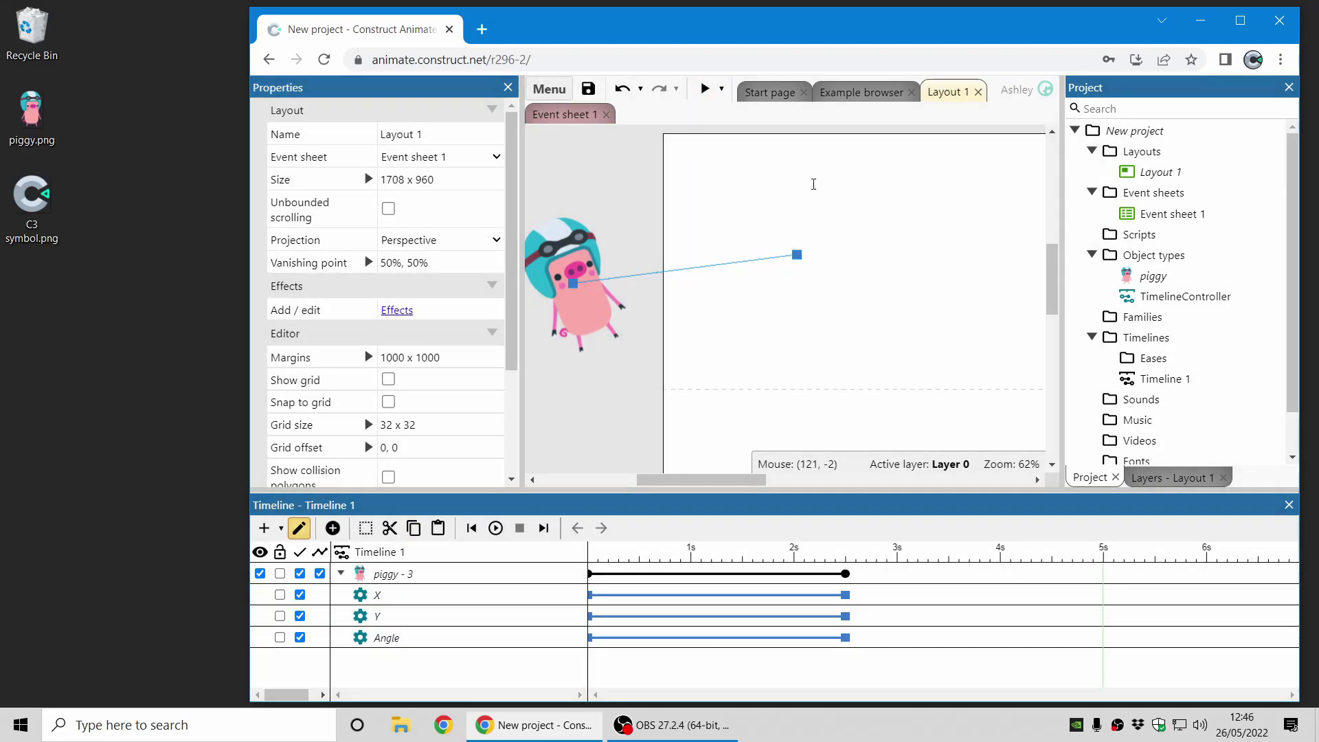
{"action": "key", "text": "F5"}
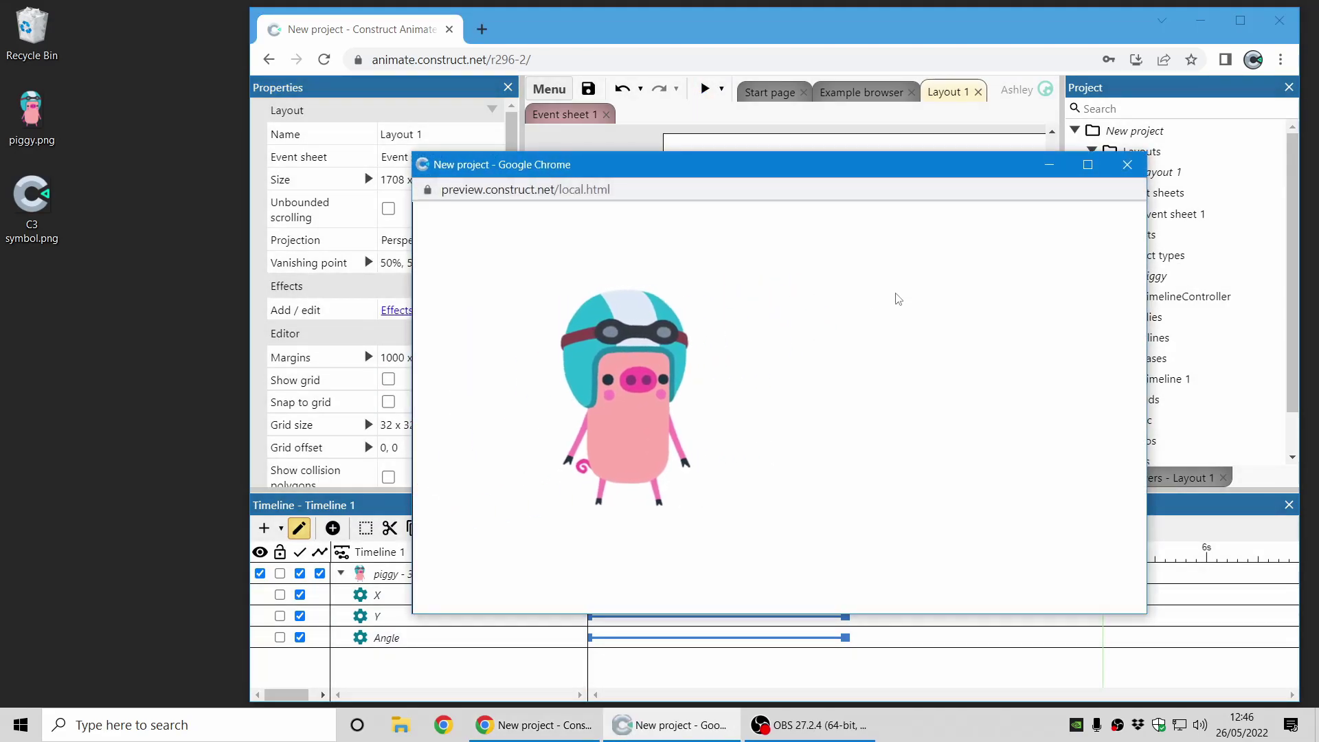
{"action": "left_click", "coordinate": [1127, 165]}
{"action": "left_click_drag", "start_coordinate": [957, 293], "coordinate": [677, 299]}
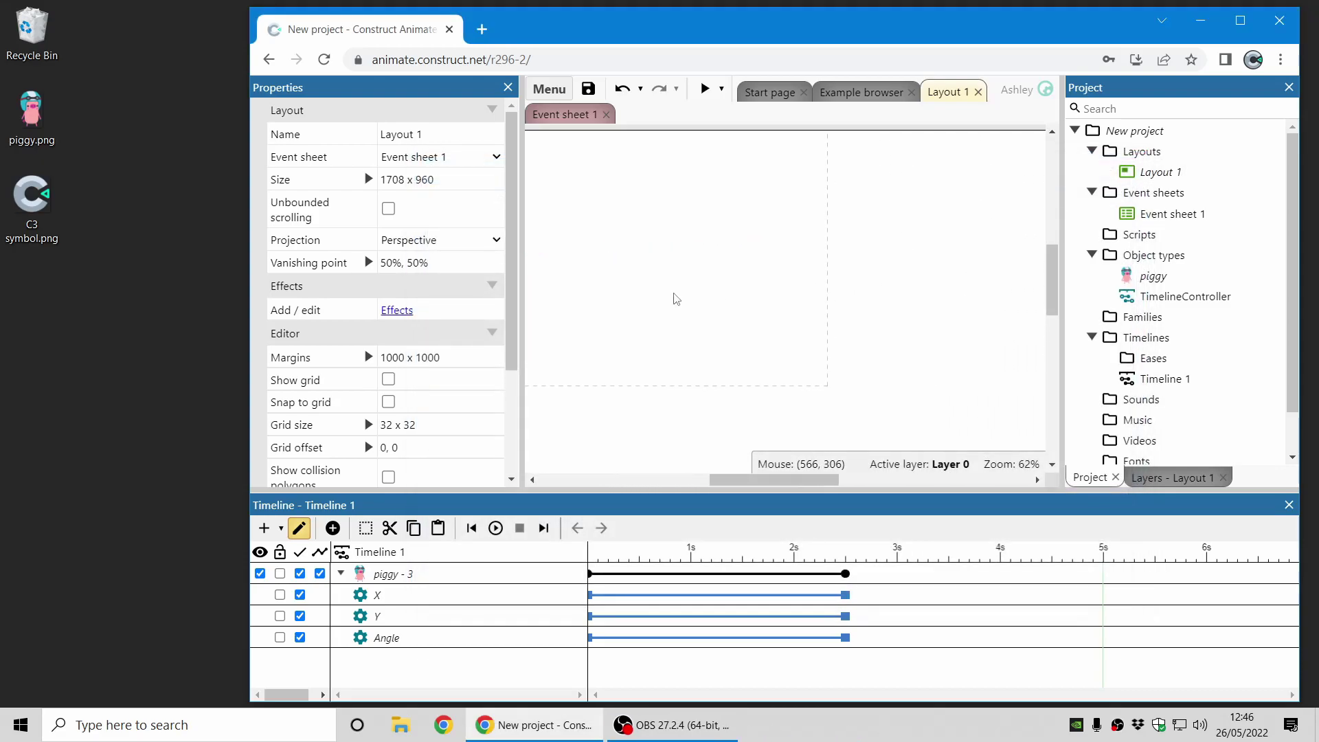
Import C3 symbol.png as a C3Symbol sprite and shrink it to about 352 × 352 beside the piggy
{"action": "left_click_drag", "start_coordinate": [32, 199], "coordinate": [807, 359]}
{"action": "scroll", "coordinate": [806, 359], "scroll_direction": "down", "scroll_amount": 5}
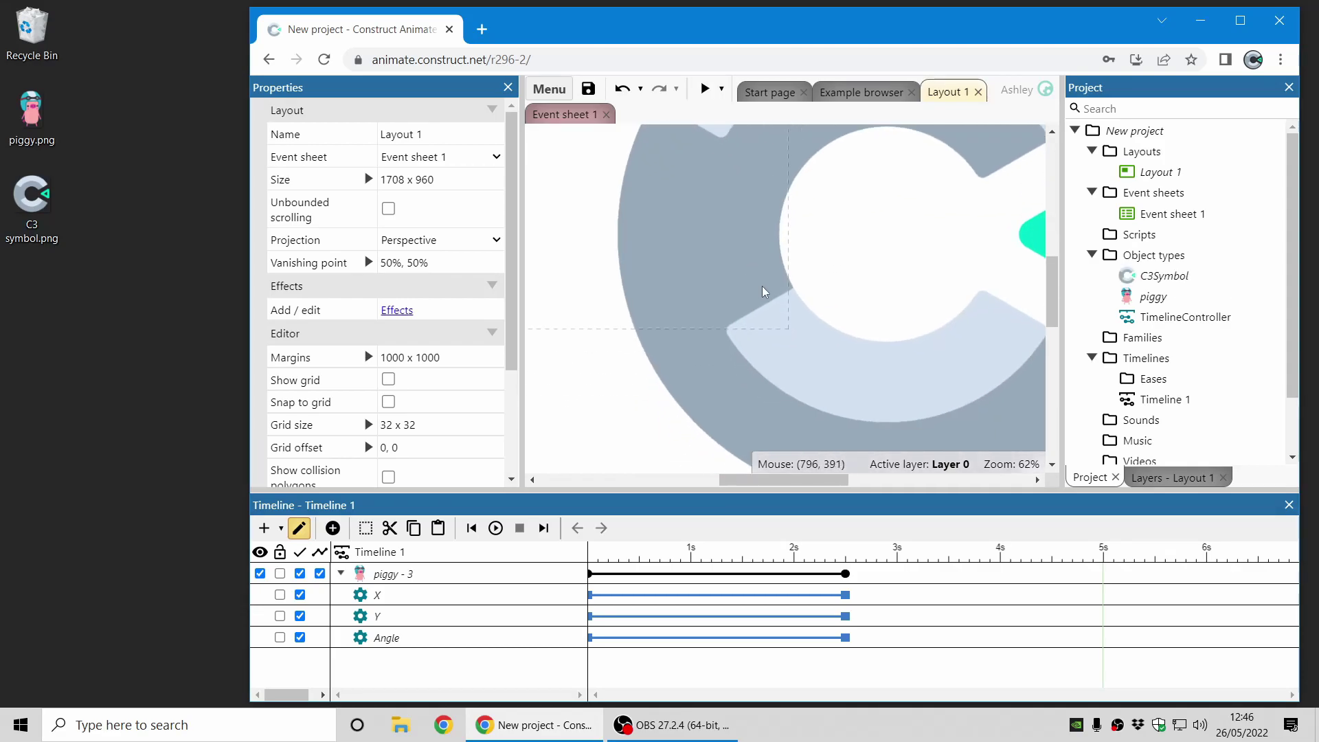
{"action": "scroll", "coordinate": [769, 303], "scroll_direction": "up", "scroll_amount": 1}
{"action": "left_click", "coordinate": [771, 308]}
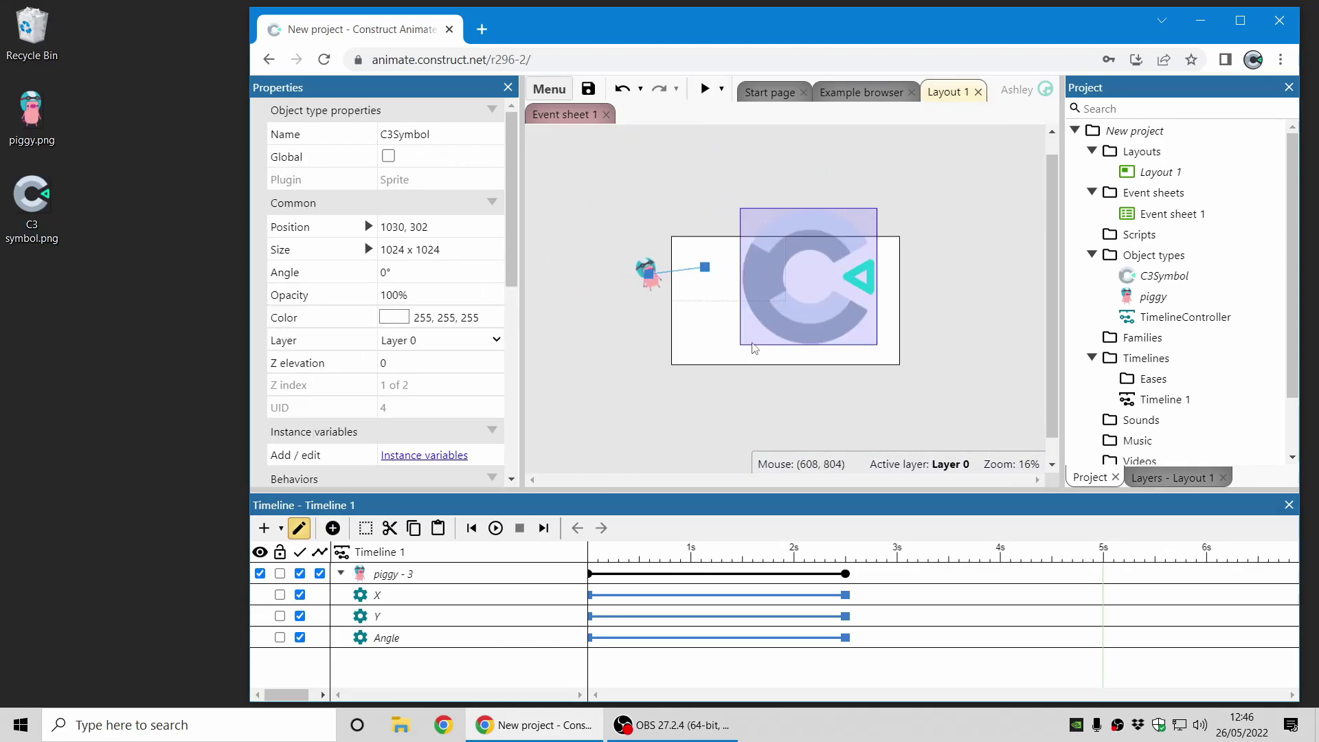
{"action": "left_click", "coordinate": [299, 529]}
{"action": "left_click_drag", "start_coordinate": [733, 353], "coordinate": [829, 316]}
{"action": "scroll", "coordinate": [769, 335], "scroll_direction": "up", "scroll_amount": 4}
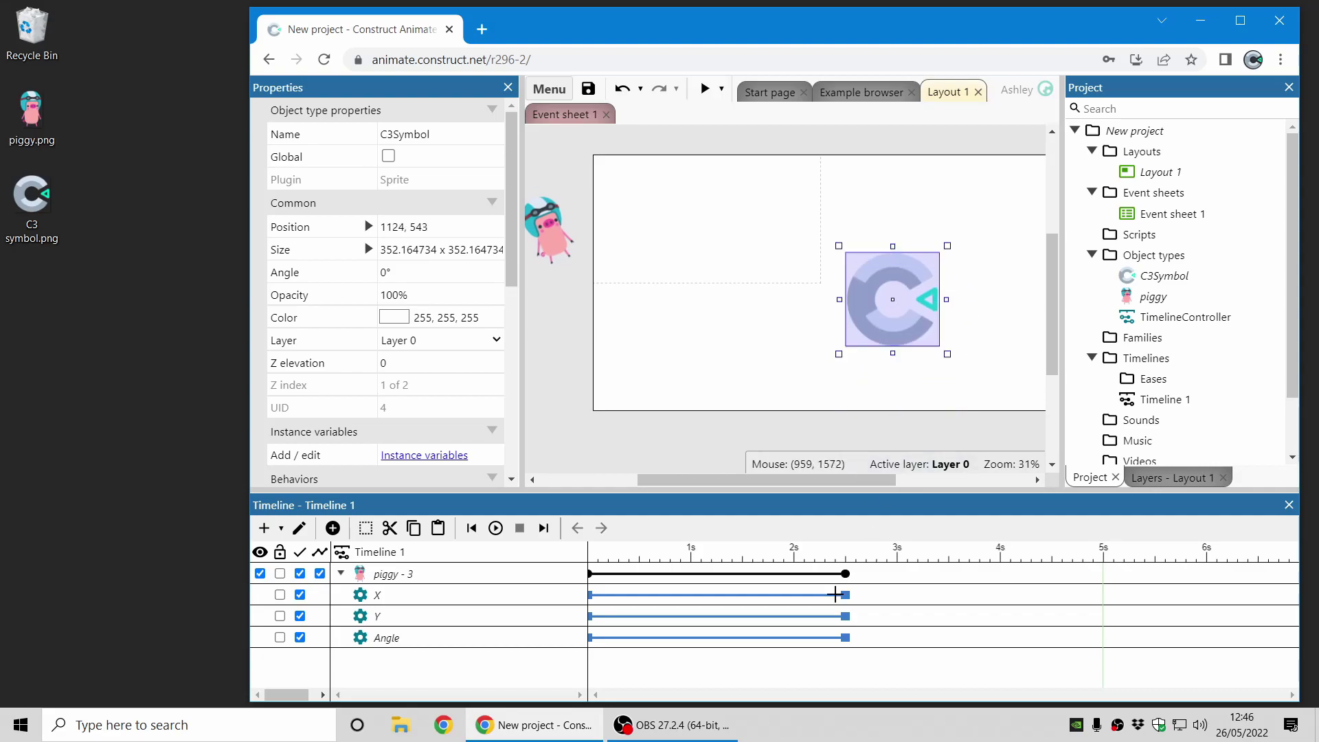
Add a C3Symbol track and keyframe its move up-left to 606, 229 at 4 seconds
{"action": "left_click", "coordinate": [814, 674]}
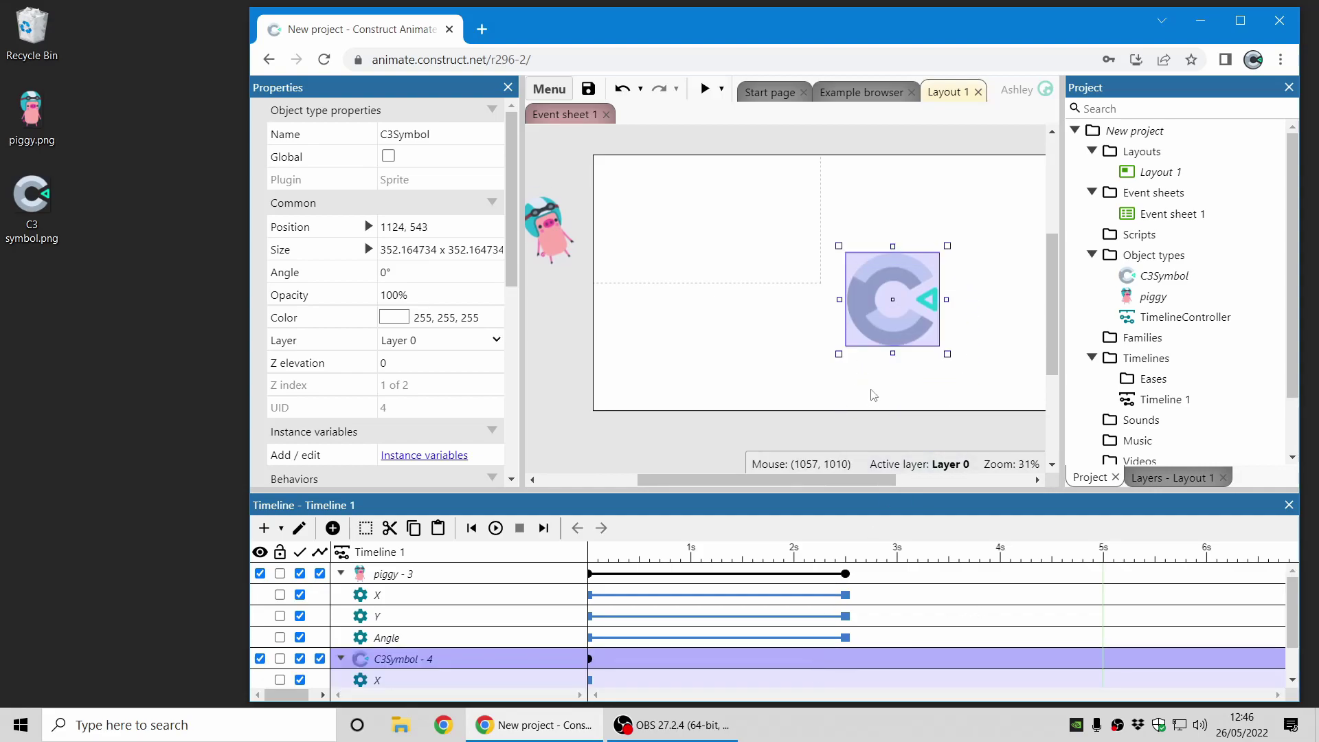
{"action": "scroll", "coordinate": [1002, 584], "scroll_direction": "down", "scroll_amount": 1}
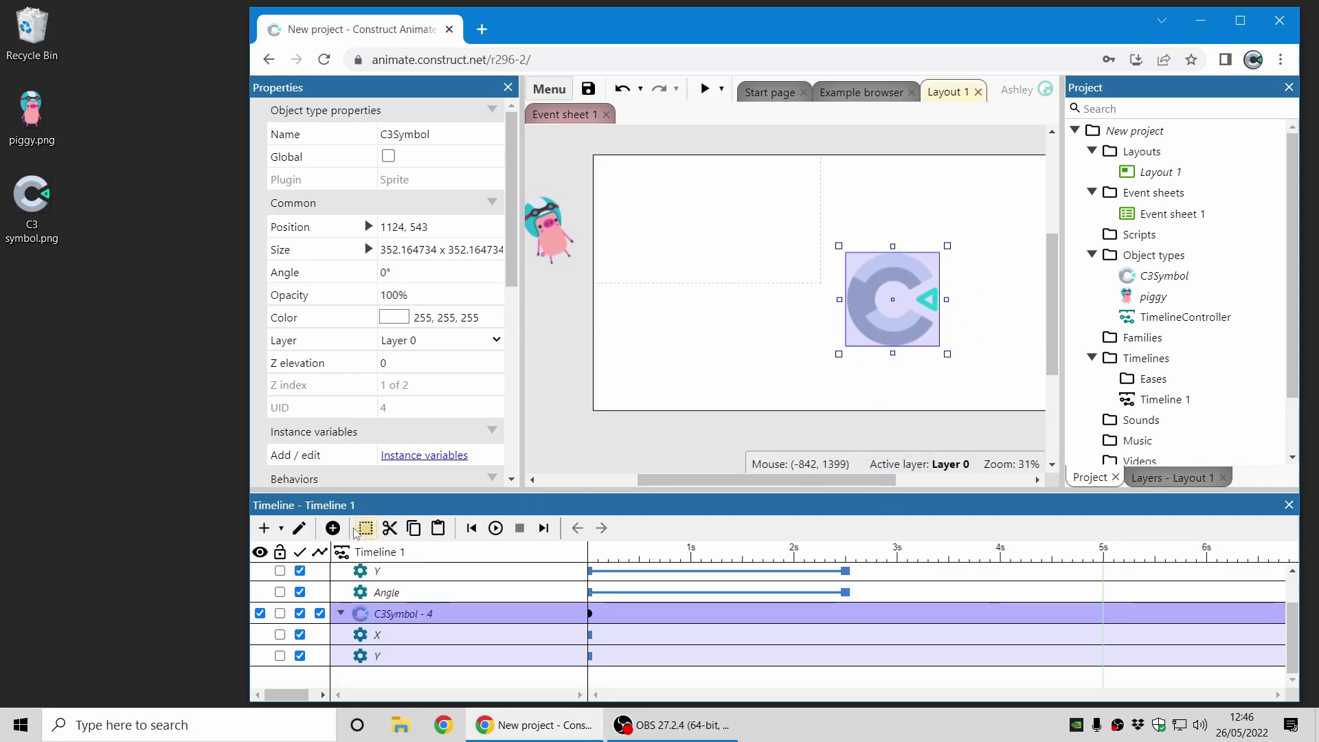
{"action": "left_click", "coordinate": [303, 531]}
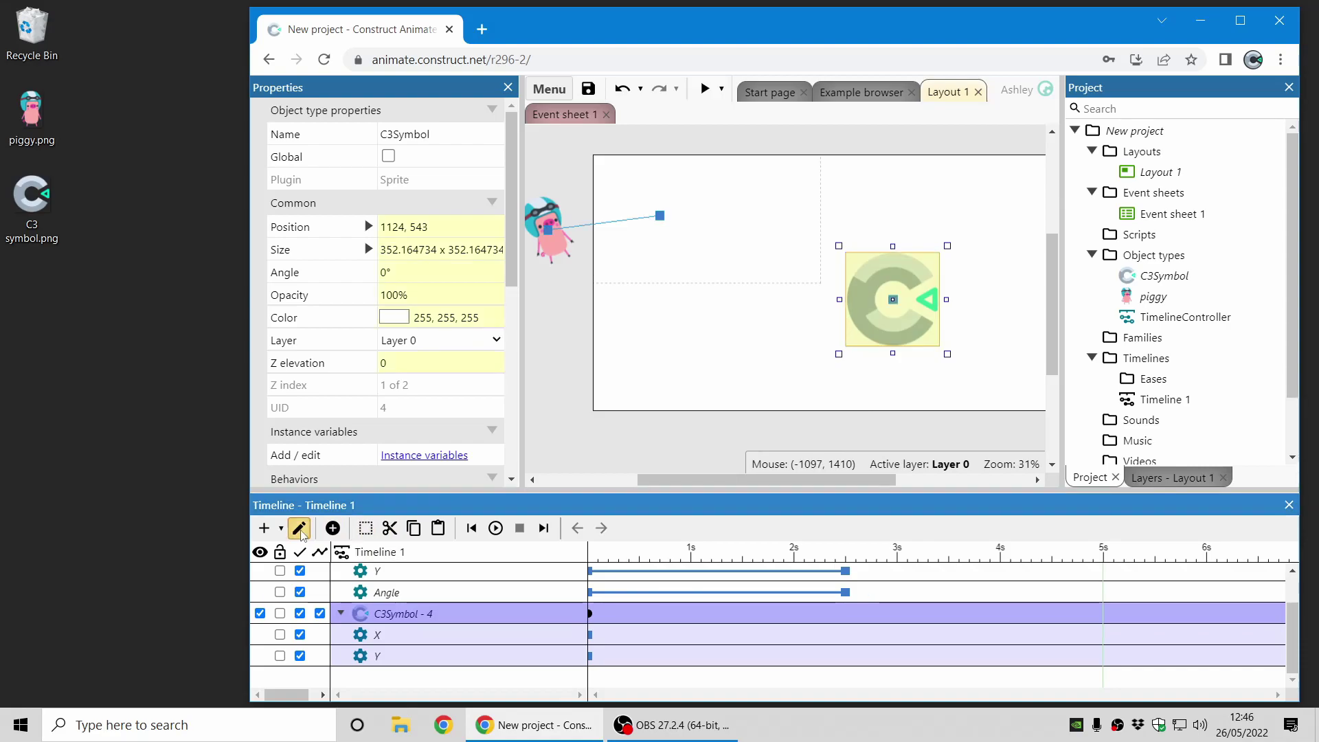
{"action": "left_click_drag", "start_coordinate": [900, 337], "coordinate": [761, 253]}
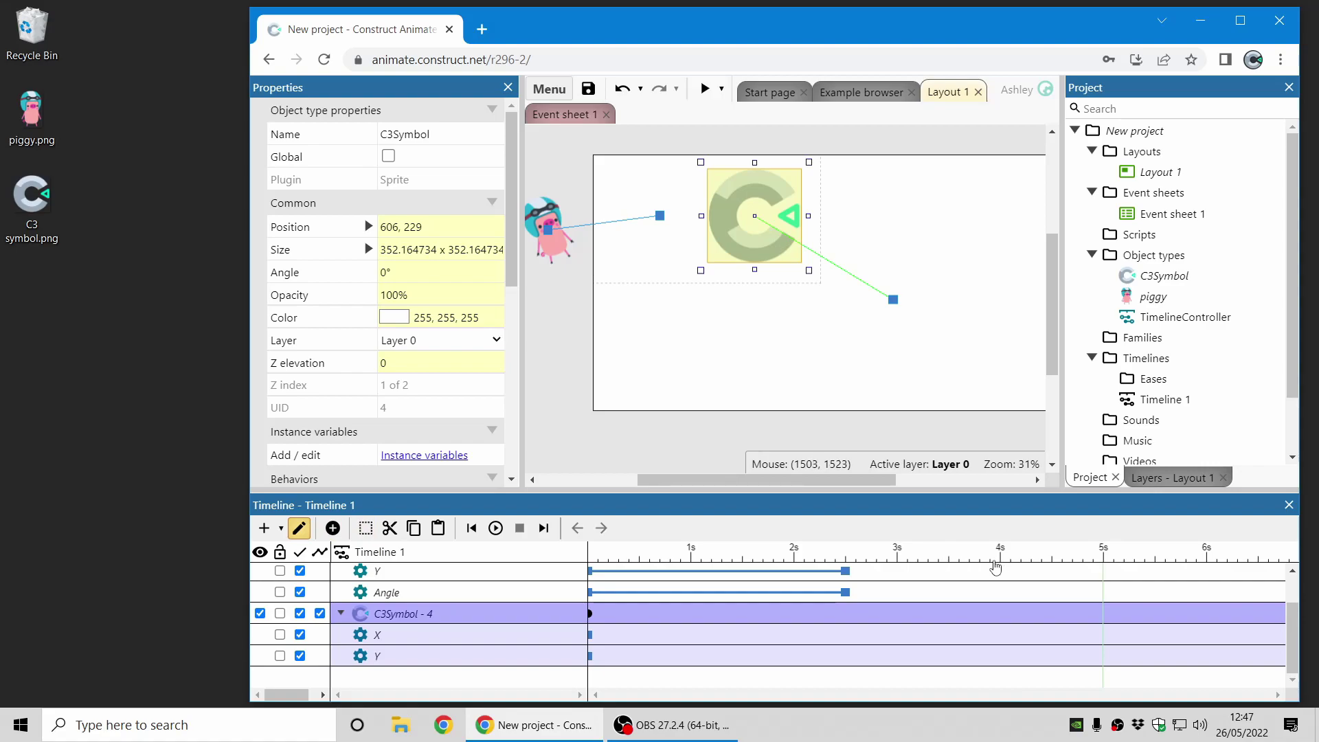
{"action": "left_click", "coordinate": [1000, 567]}
{"action": "left_click", "coordinate": [404, 558]}
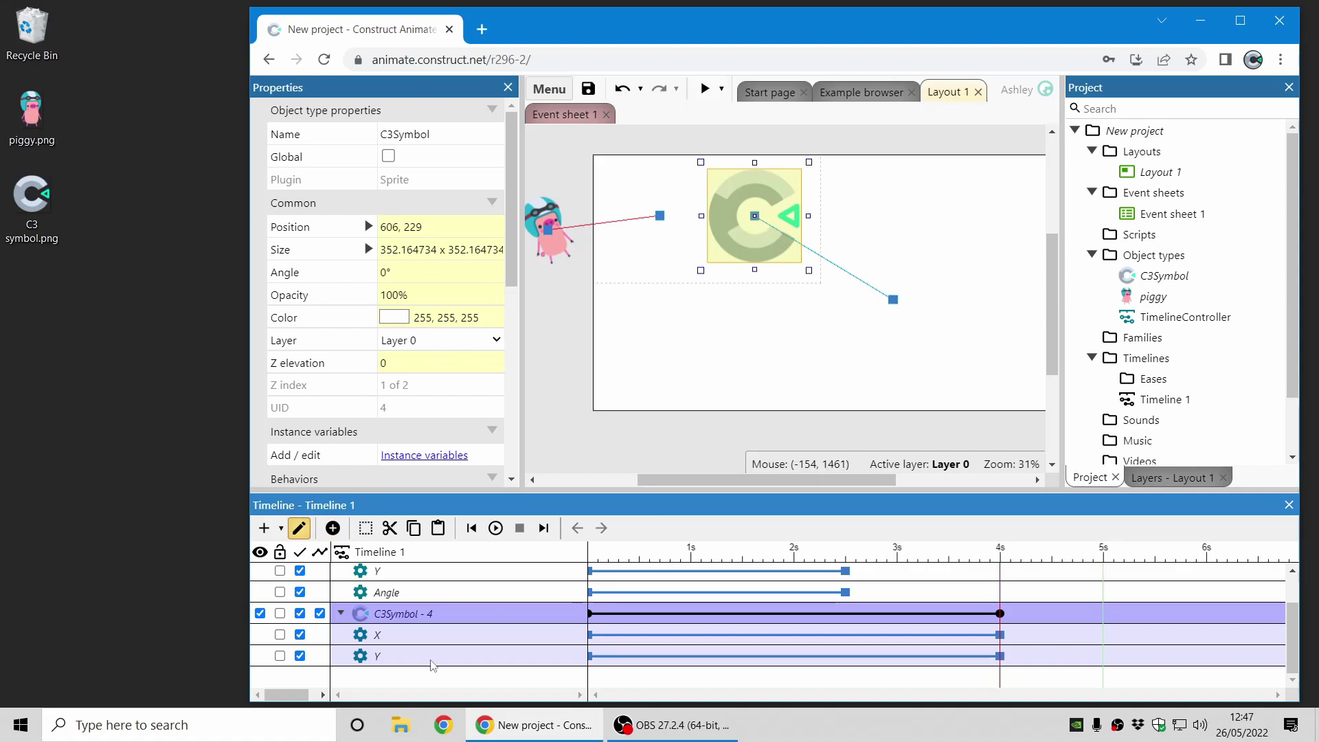
Set the C3Symbol track's ease to In Out Elastic and its path mode to Cubic Bezier
{"action": "left_click", "coordinate": [463, 620]}
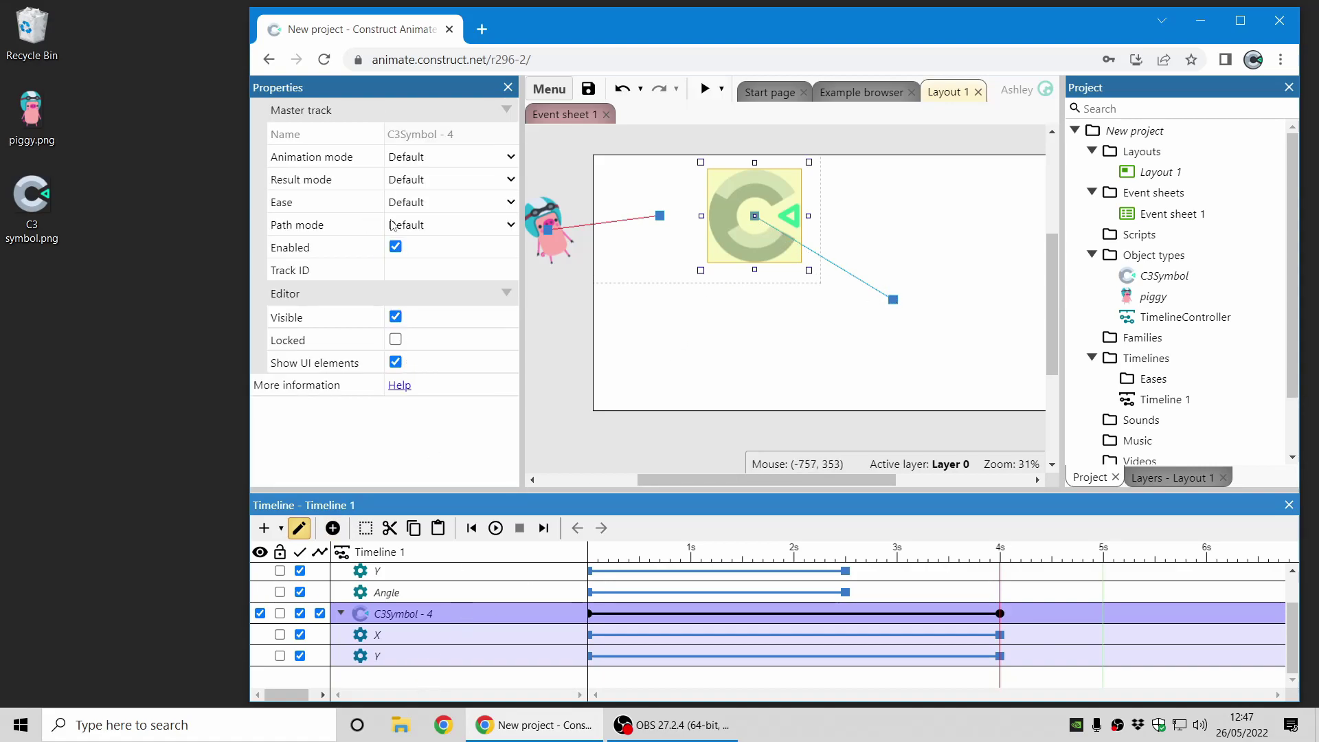
{"action": "left_click", "coordinate": [416, 203]}
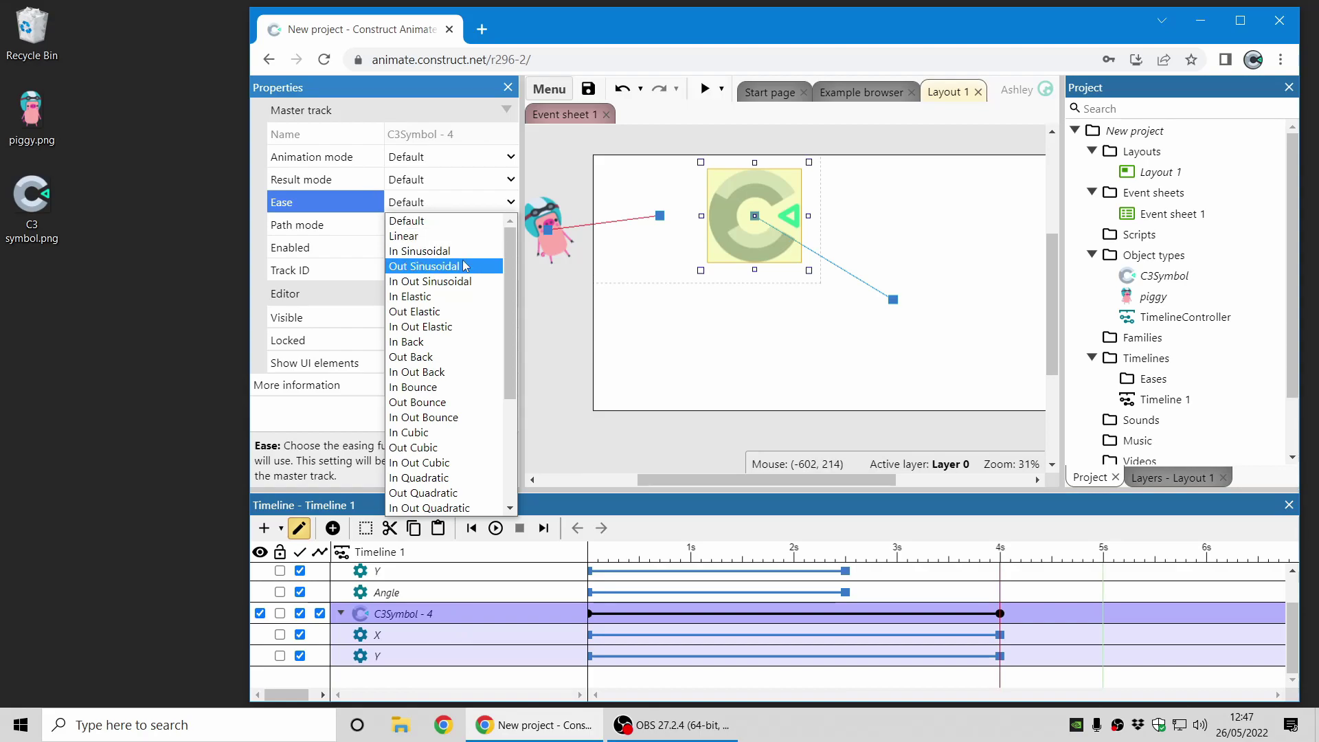
{"action": "left_click", "coordinate": [456, 327]}
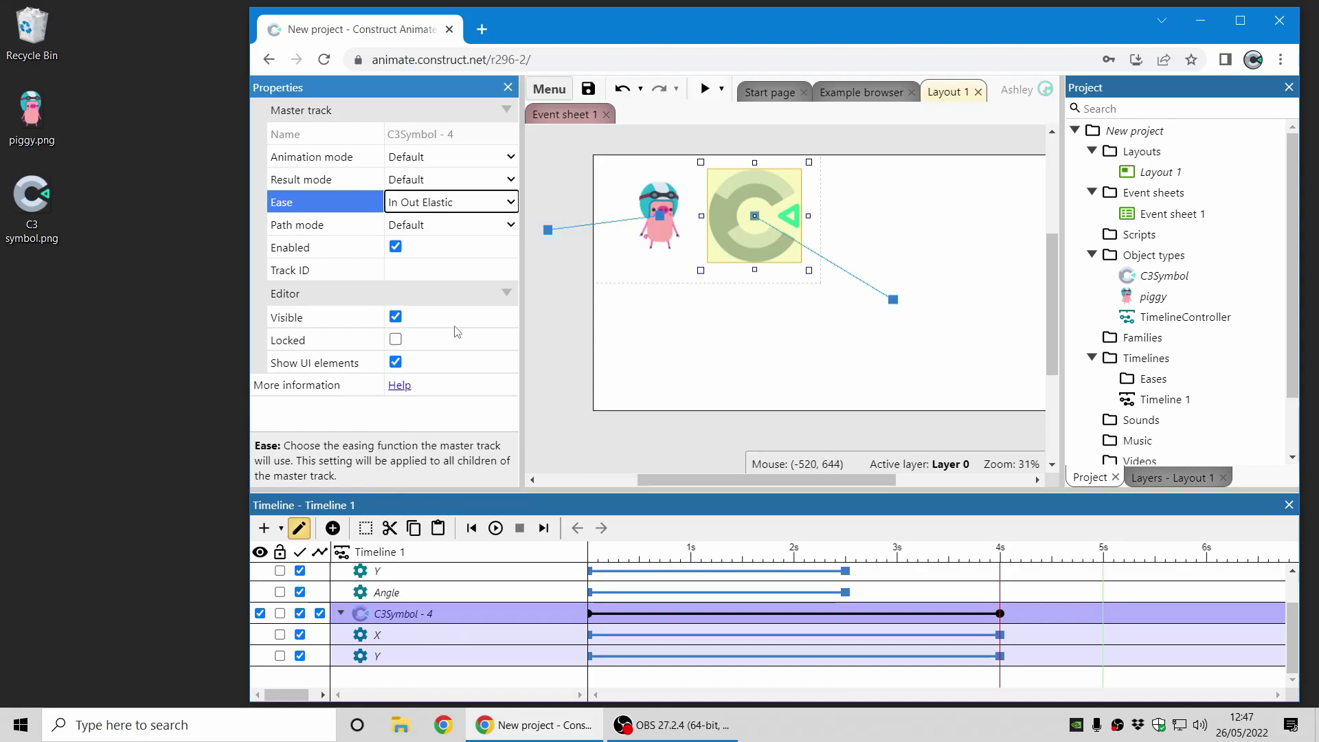
{"action": "left_click", "coordinate": [405, 232]}
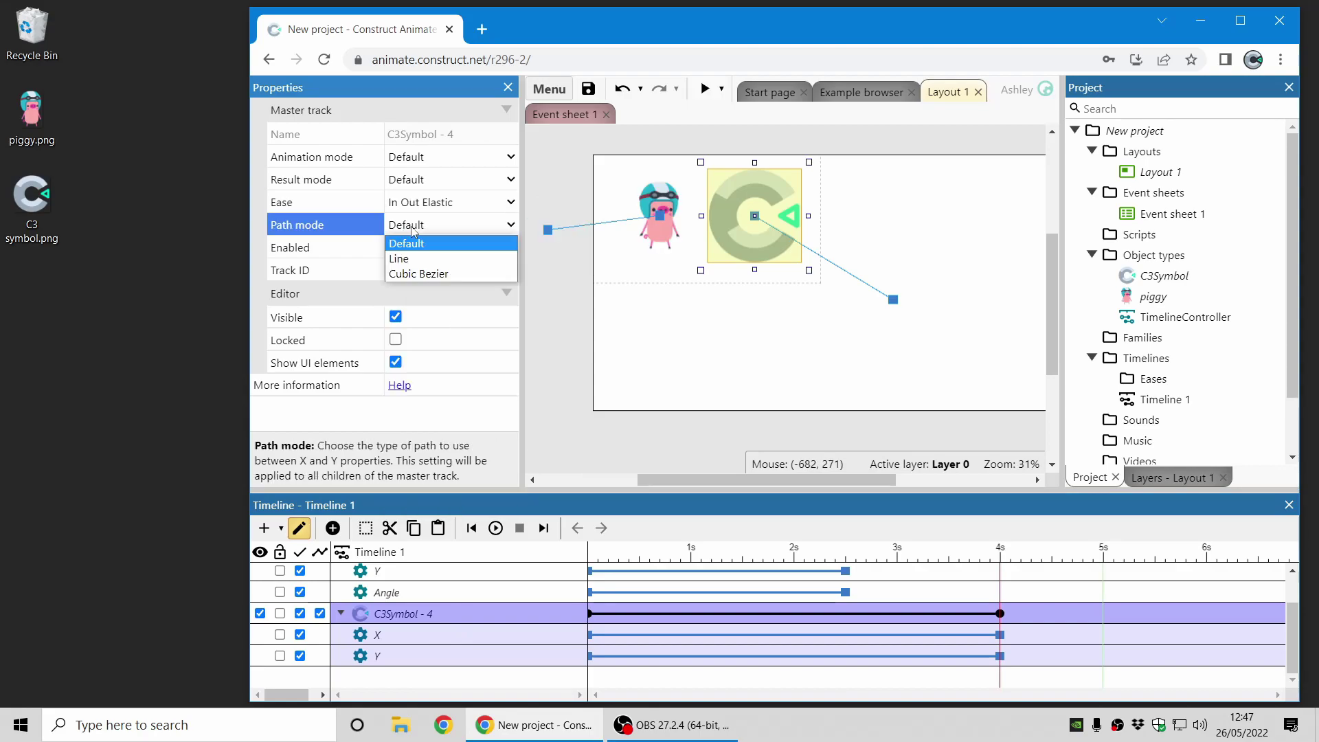
{"action": "left_click", "coordinate": [428, 274]}
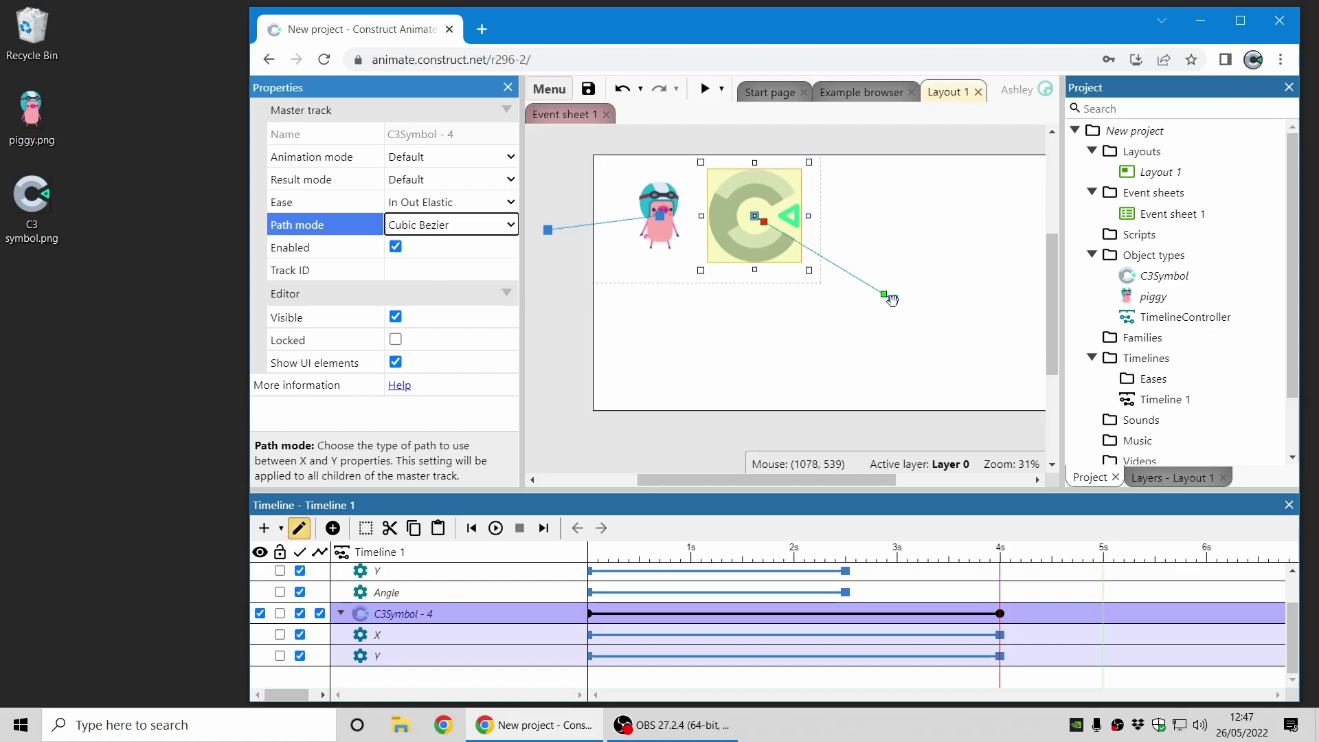
Drag the path's end point and bezier handles to curve the C3 symbol's motion path
{"action": "left_click", "coordinate": [897, 307]}
{"action": "left_click_drag", "start_coordinate": [893, 300], "coordinate": [893, 328]}
{"action": "left_click_drag", "start_coordinate": [763, 219], "coordinate": [796, 218]}
{"action": "left_click_drag", "start_coordinate": [883, 323], "coordinate": [903, 297]}
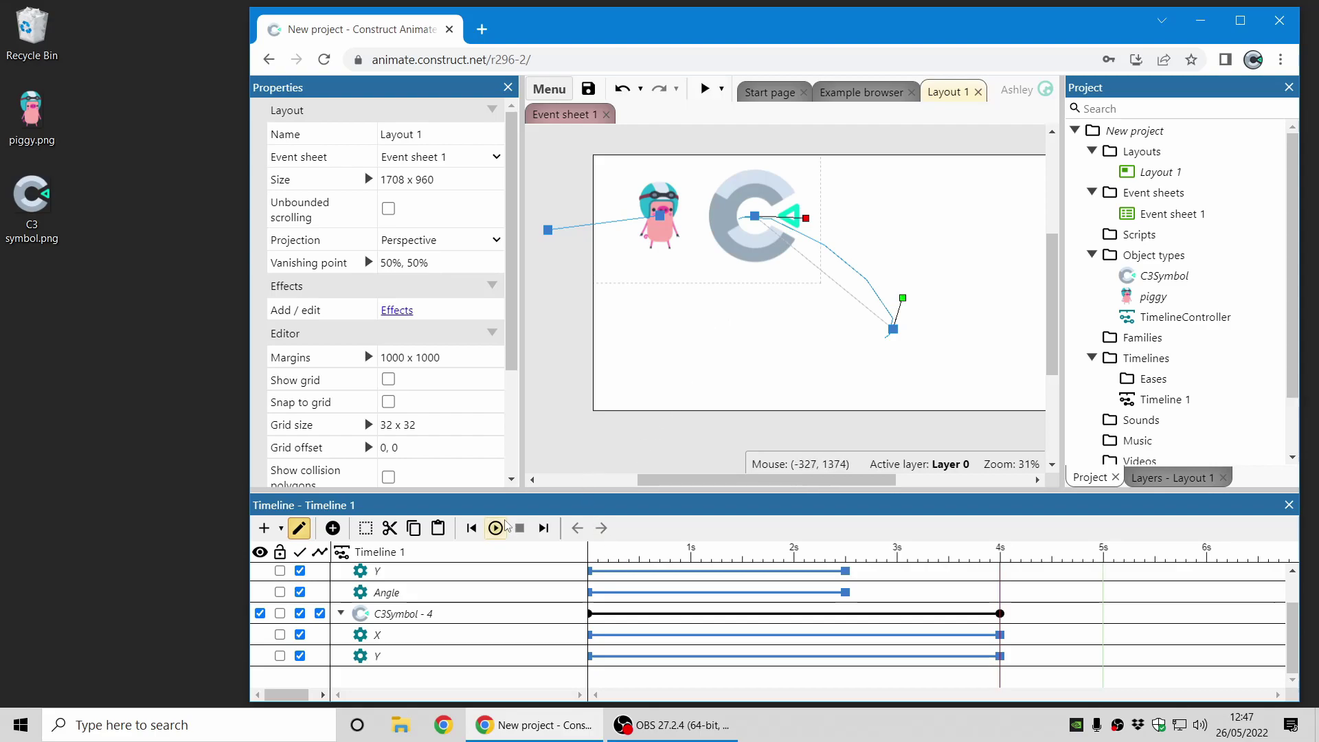
{"action": "left_click", "coordinate": [472, 528]}
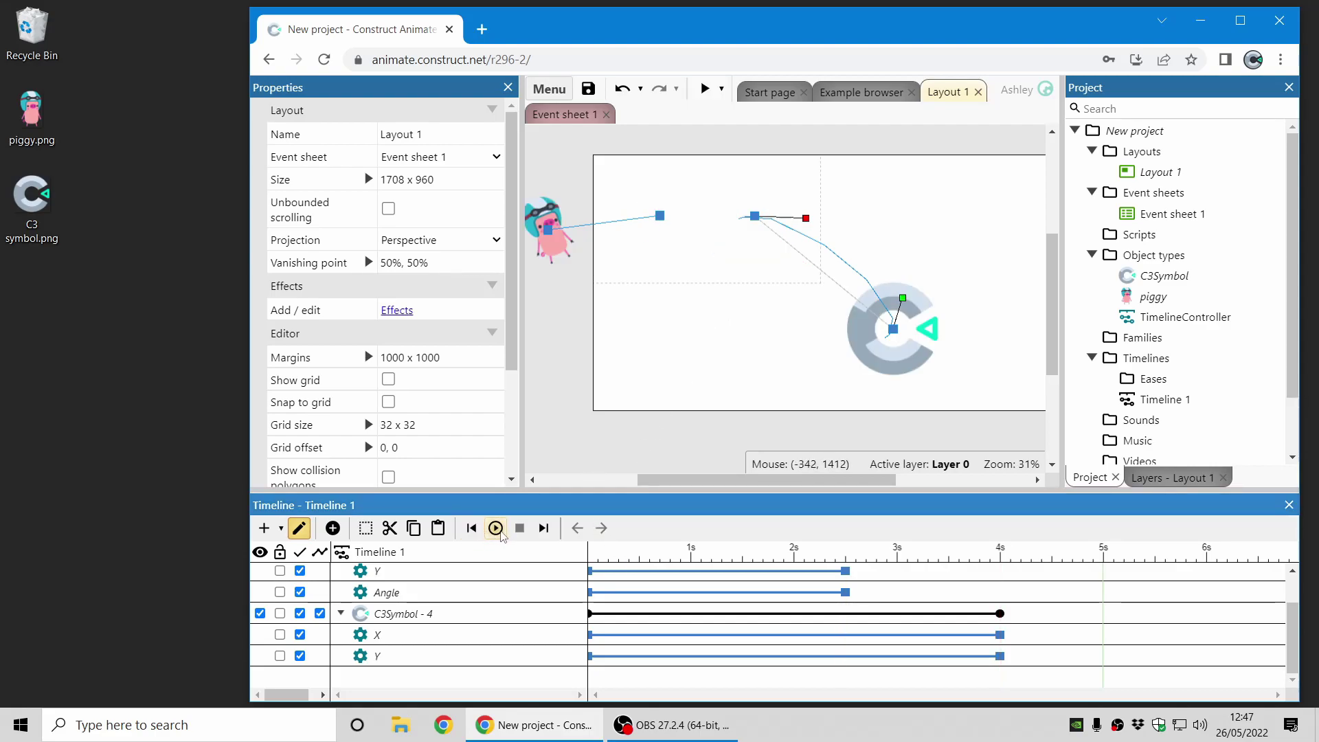
{"action": "left_click", "coordinate": [495, 528]}
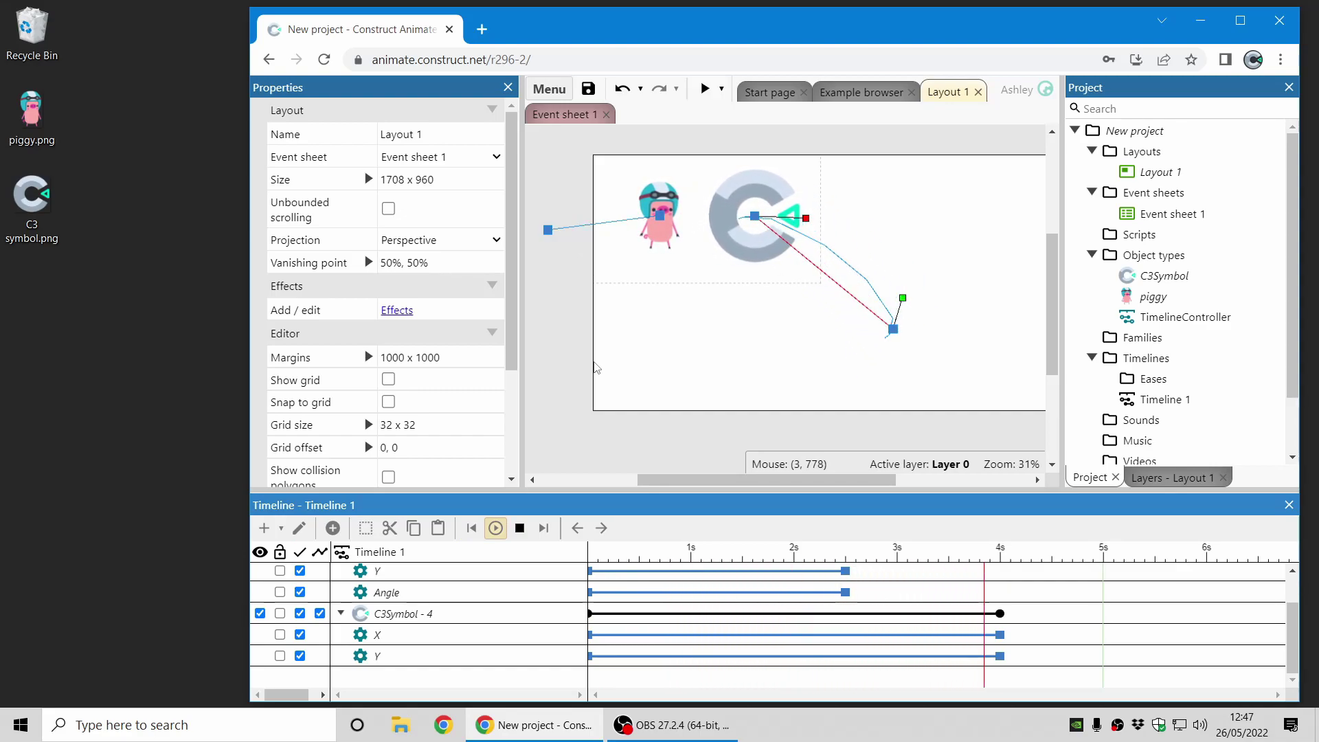
{"action": "left_click", "coordinate": [527, 530]}
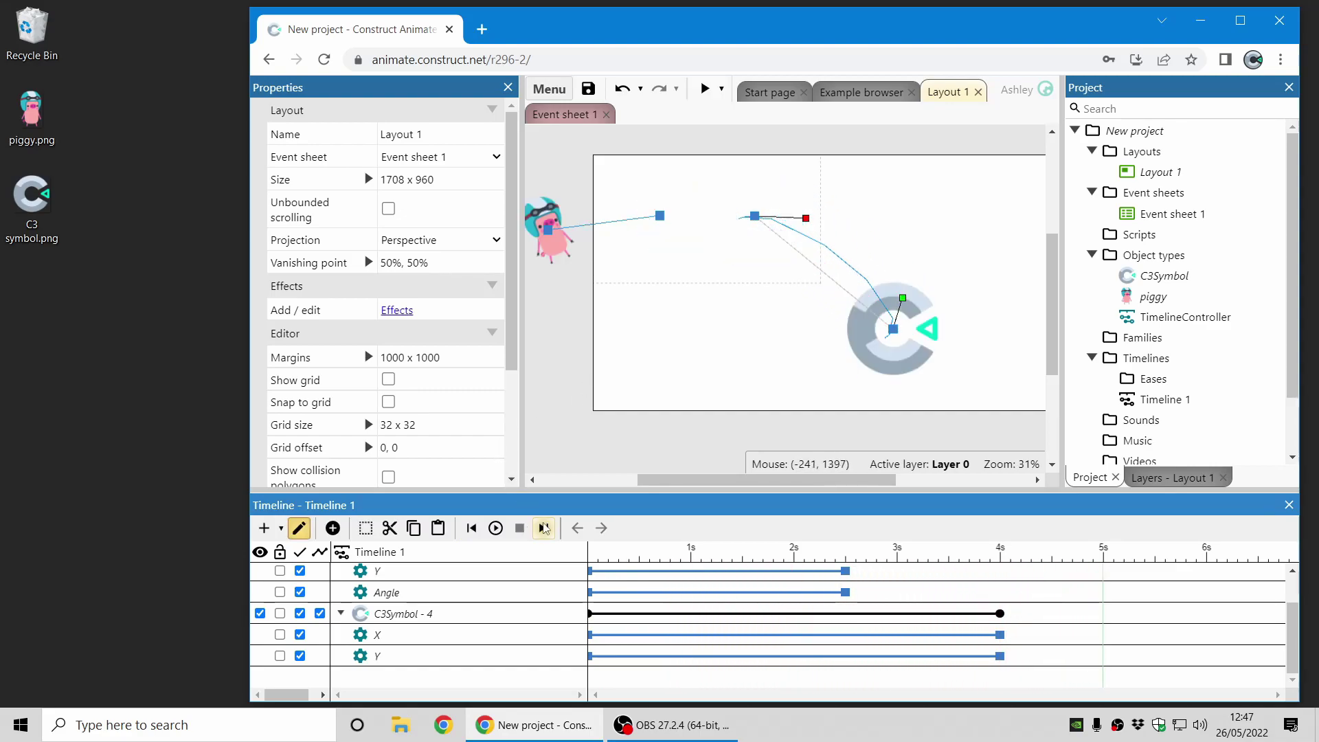
{"action": "left_click", "coordinate": [705, 88]}
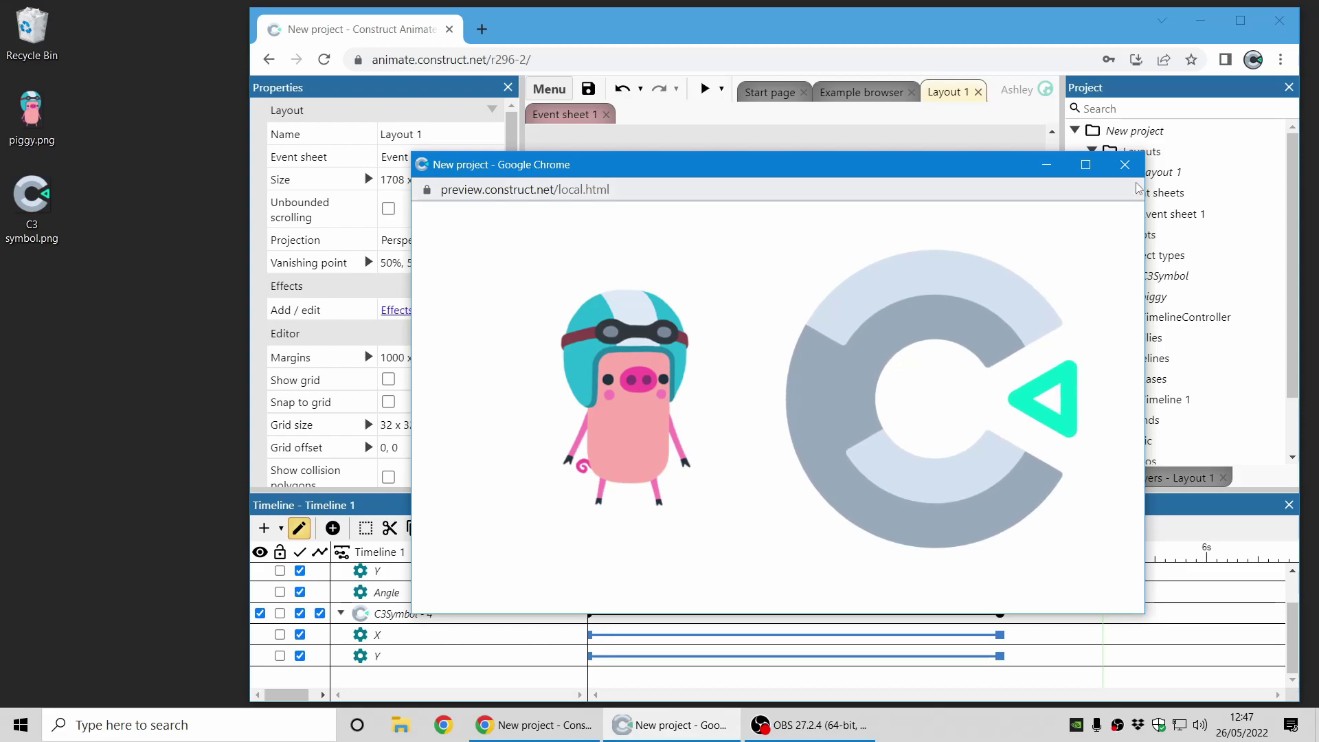
{"action": "left_click", "coordinate": [1126, 167]}
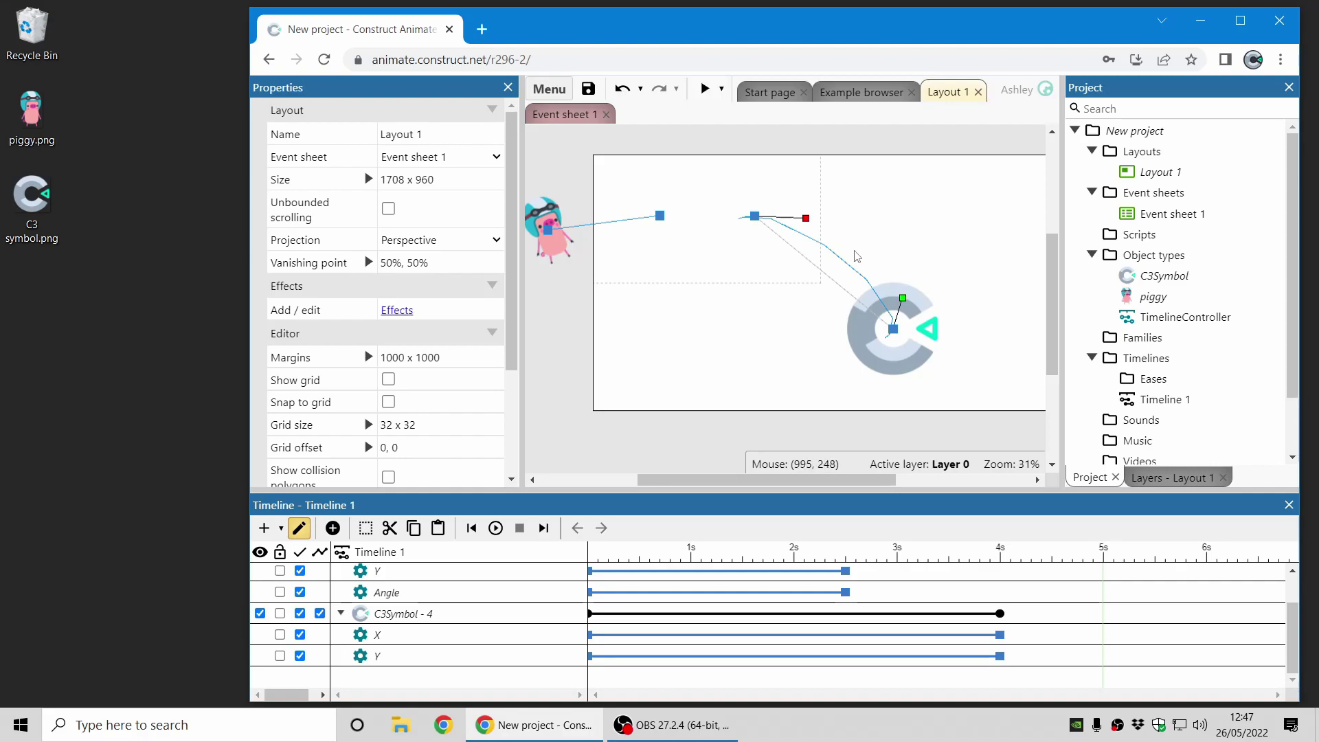
Export the project with the Video platform, reaching the 5 s, 60 fps, VP9/Opus options
{"action": "left_click", "coordinate": [557, 93]}
{"action": "mouse_move", "coordinate": [616, 141]}
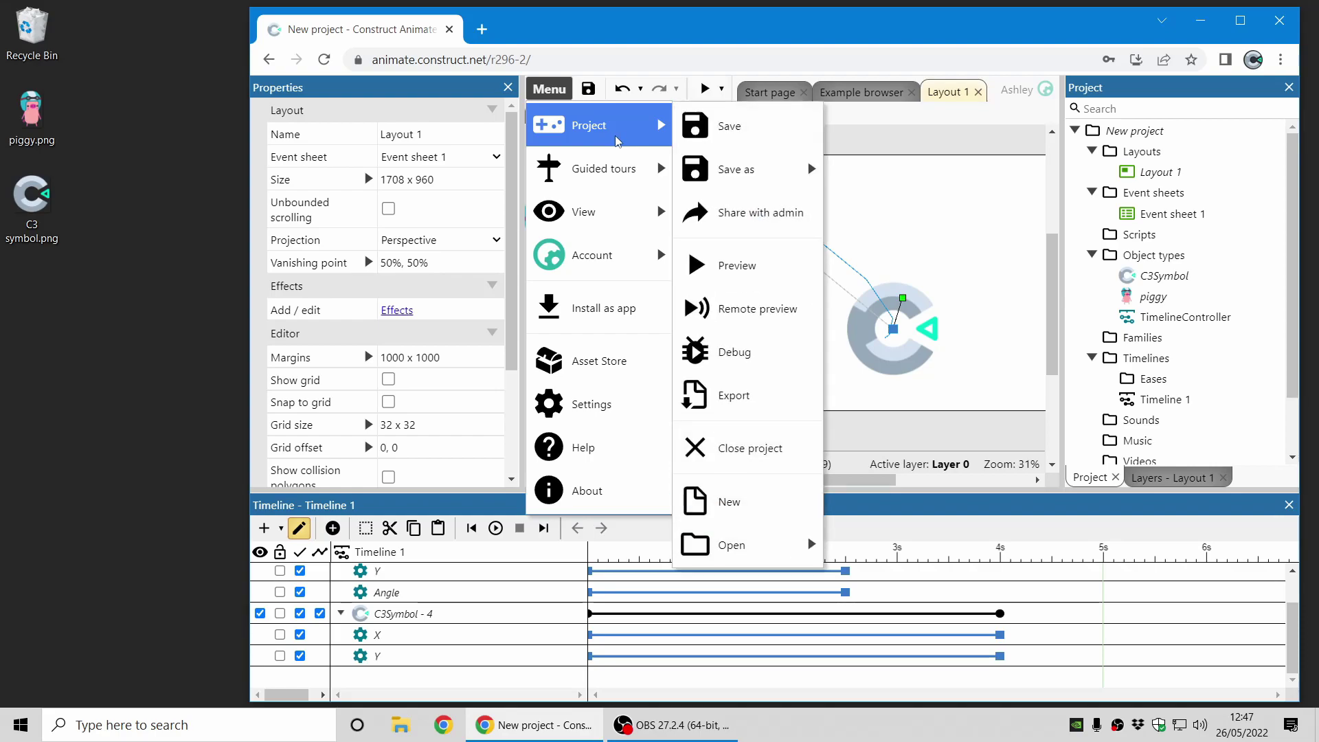
{"action": "left_click", "coordinate": [790, 406]}
{"action": "left_click", "coordinate": [635, 293]}
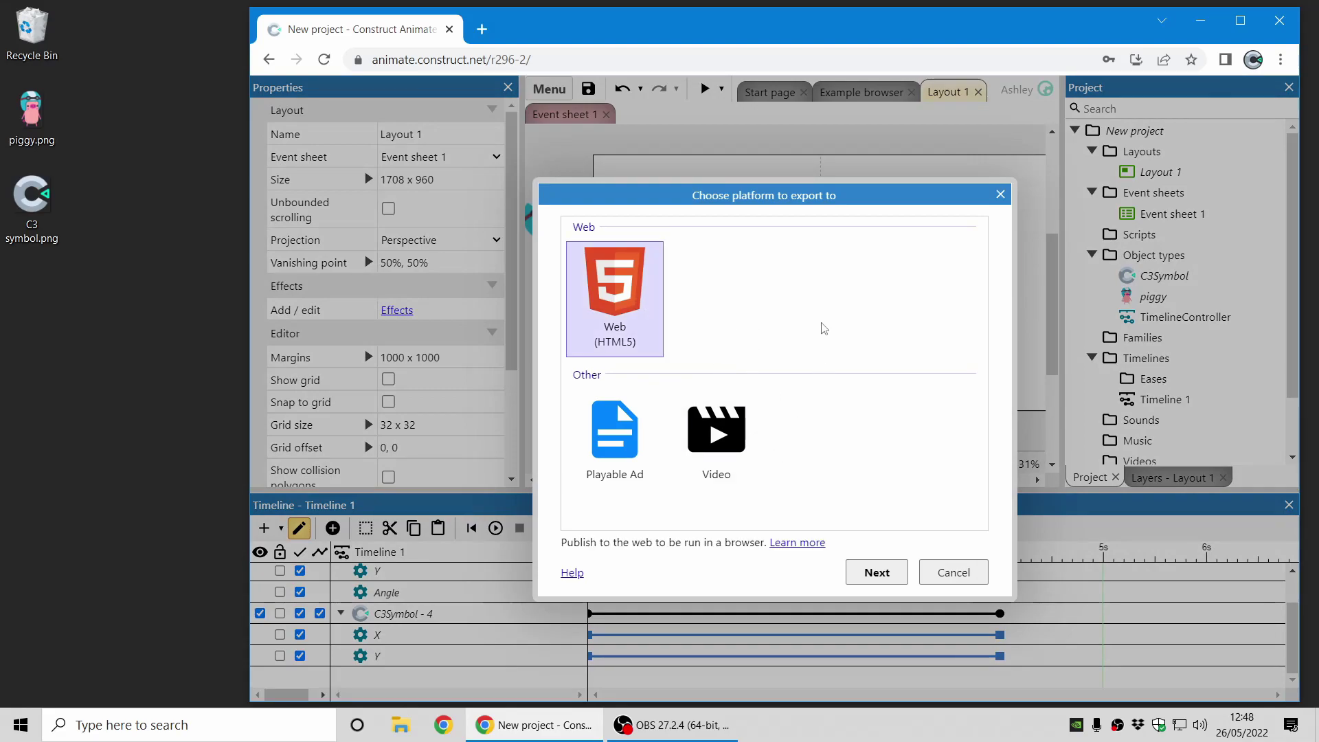
{"action": "left_click", "coordinate": [603, 443]}
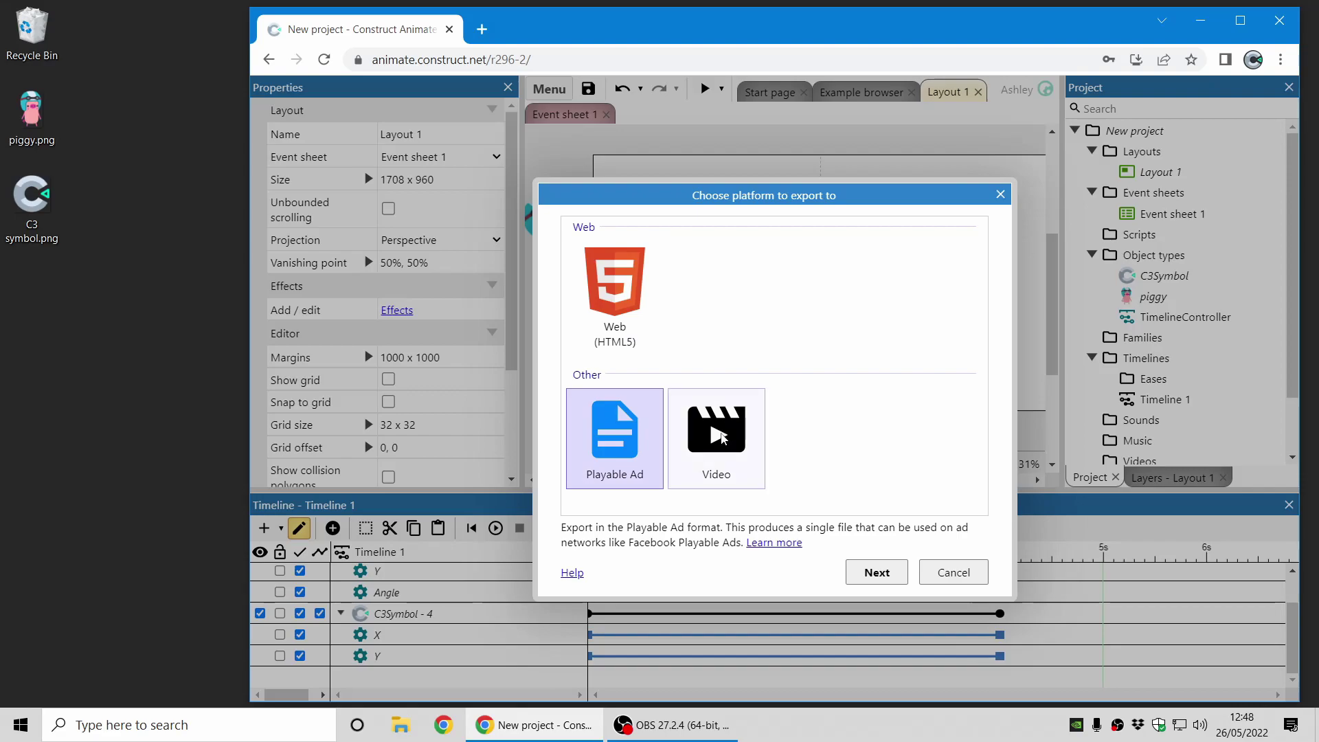
{"action": "left_click", "coordinate": [723, 437]}
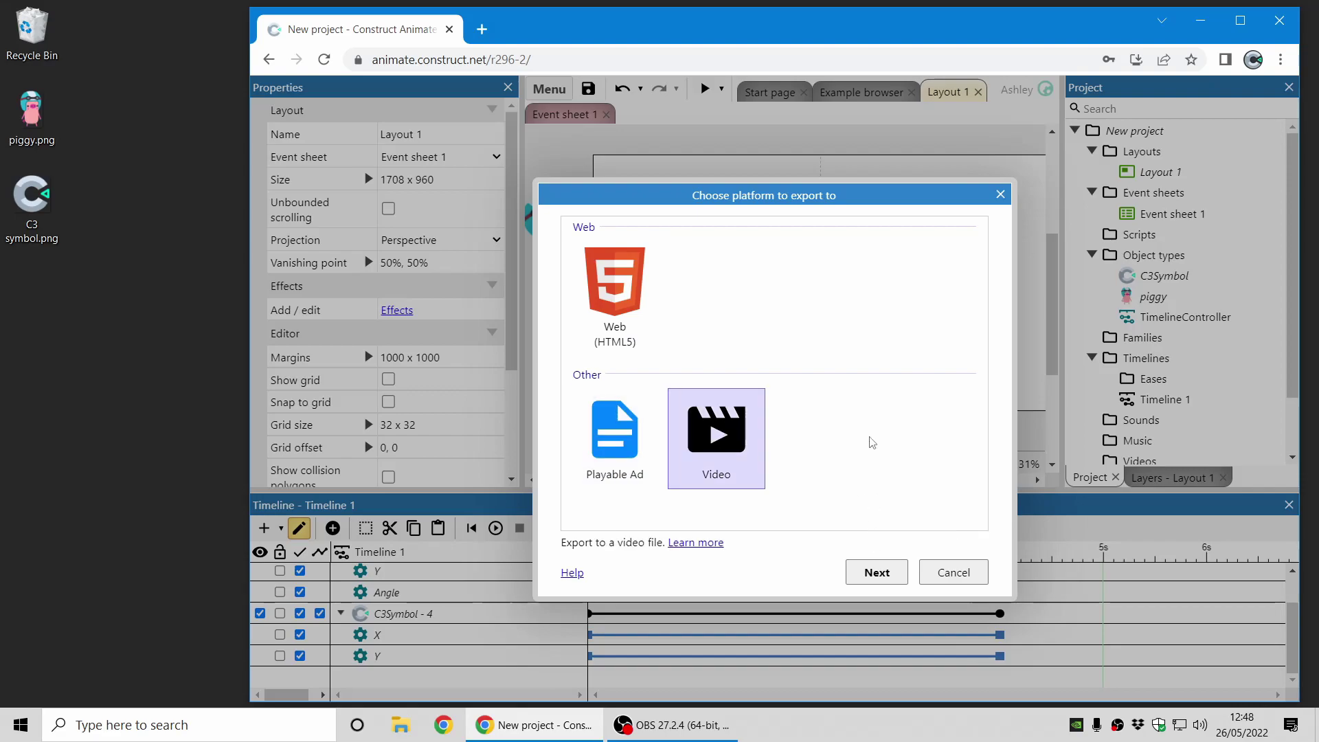
{"action": "left_click", "coordinate": [877, 573]}
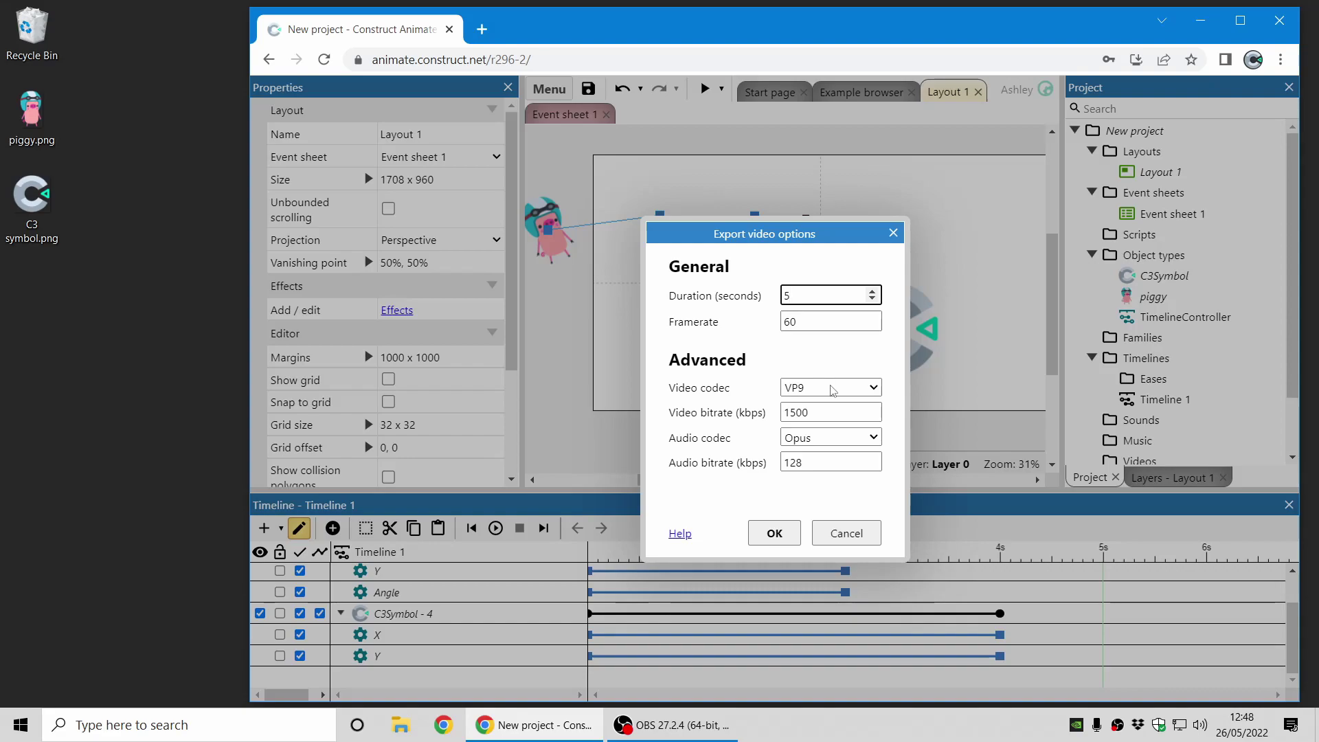
Export the video, download New project.webm, and play the downloaded New project (1).webm in Films & TV
{"action": "left_click", "coordinate": [768, 535]}
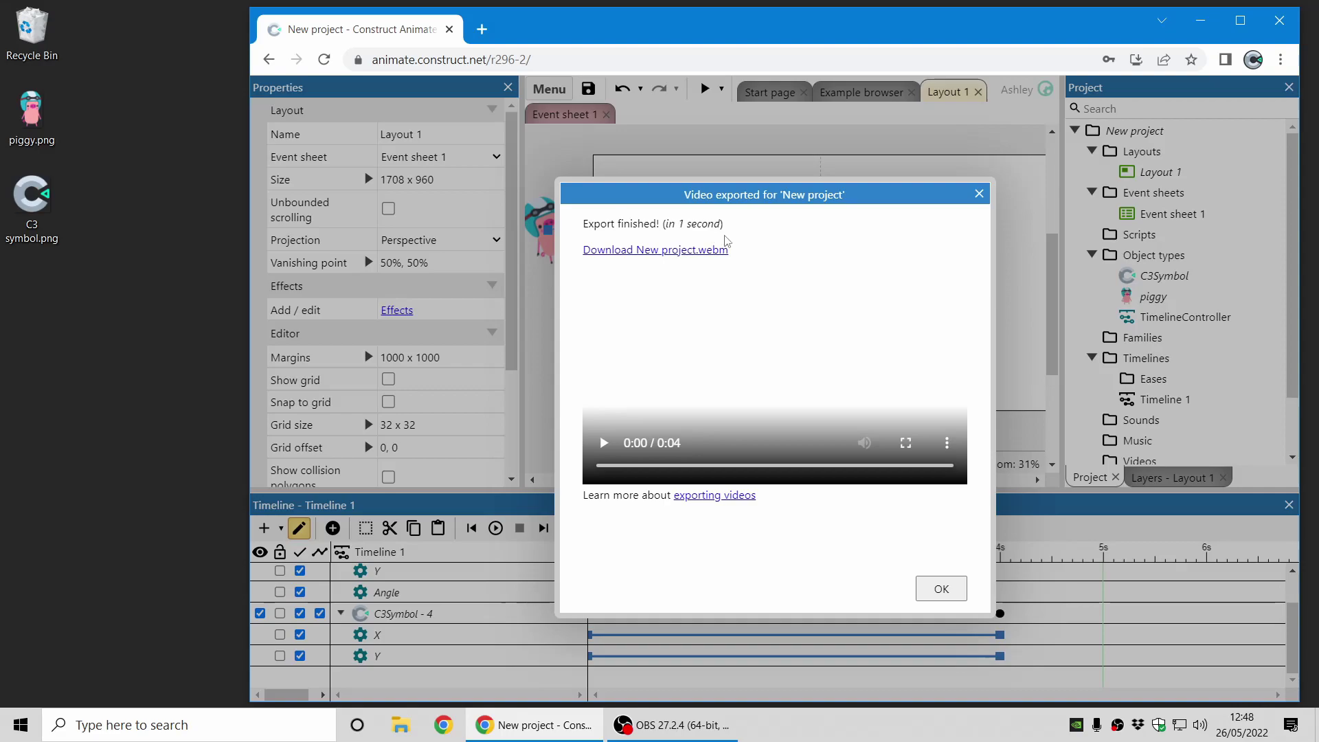
{"action": "left_click", "coordinate": [702, 250]}
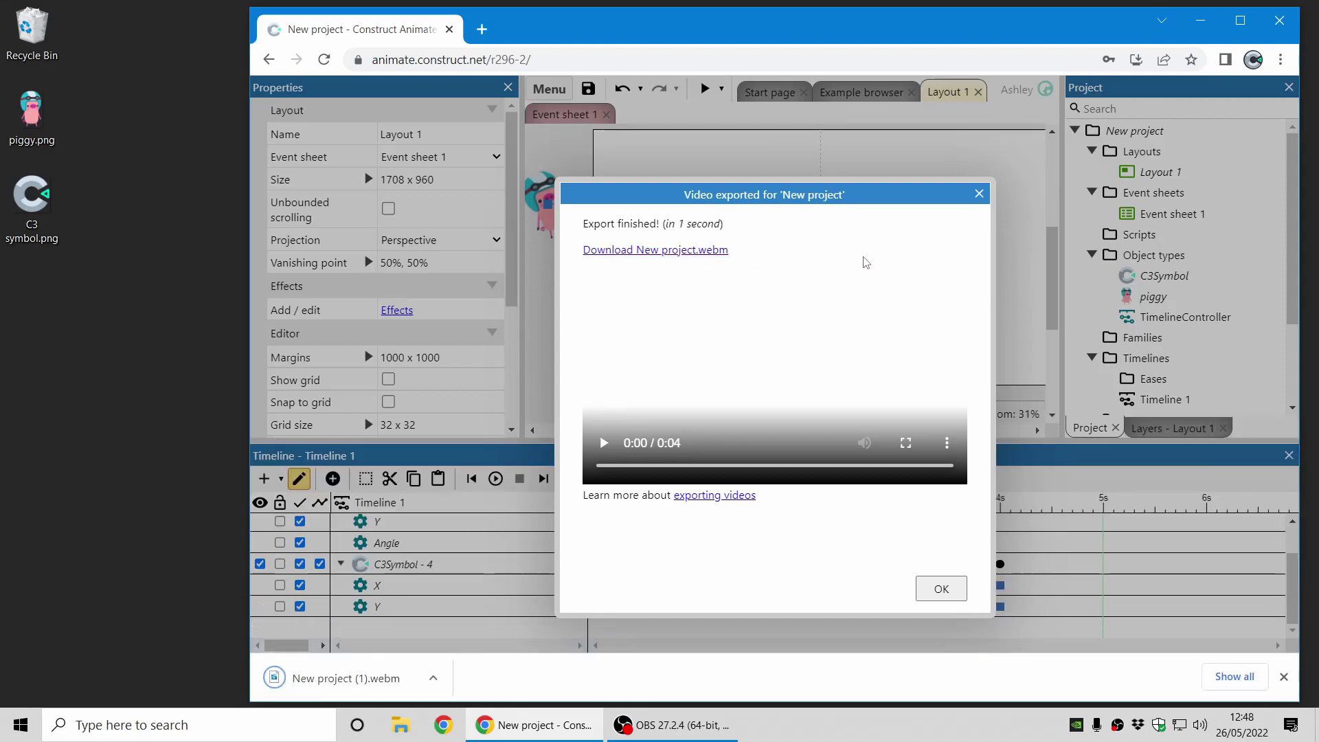
{"action": "left_click", "coordinate": [947, 588]}
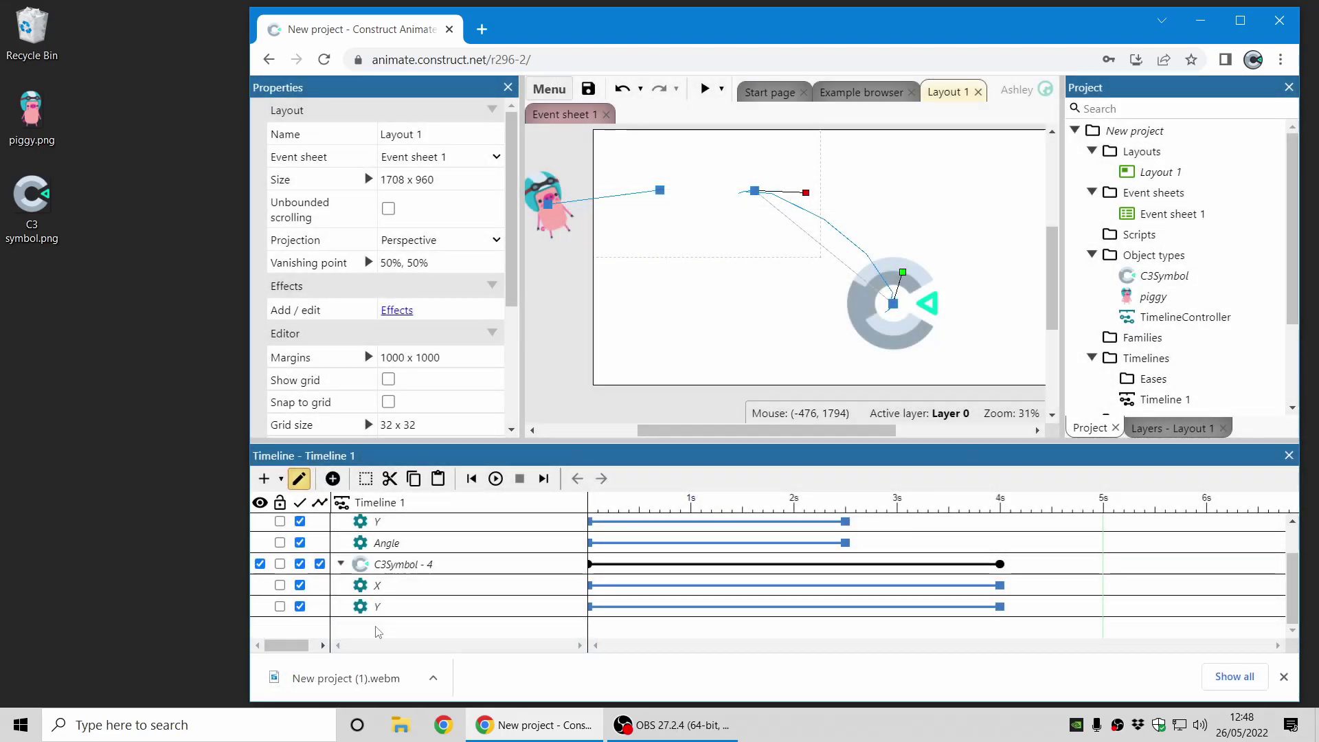
{"action": "left_click", "coordinate": [346, 678]}
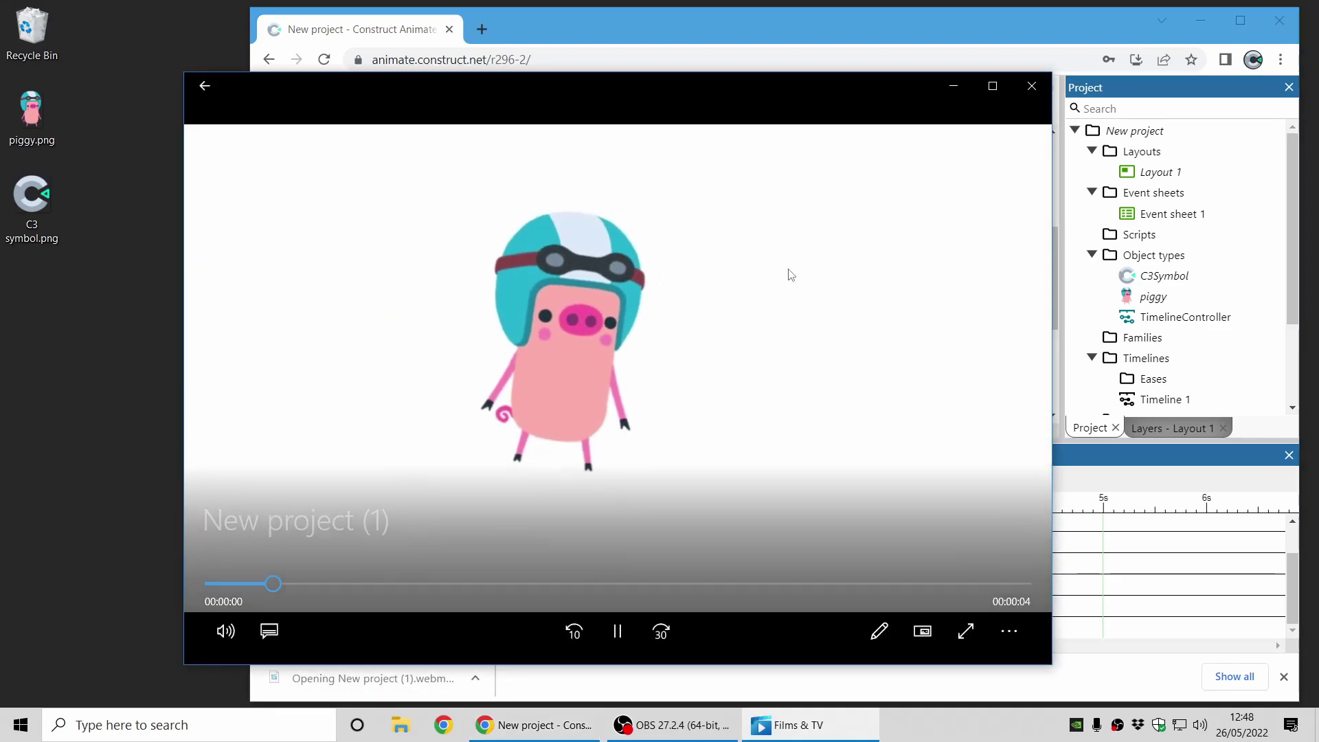